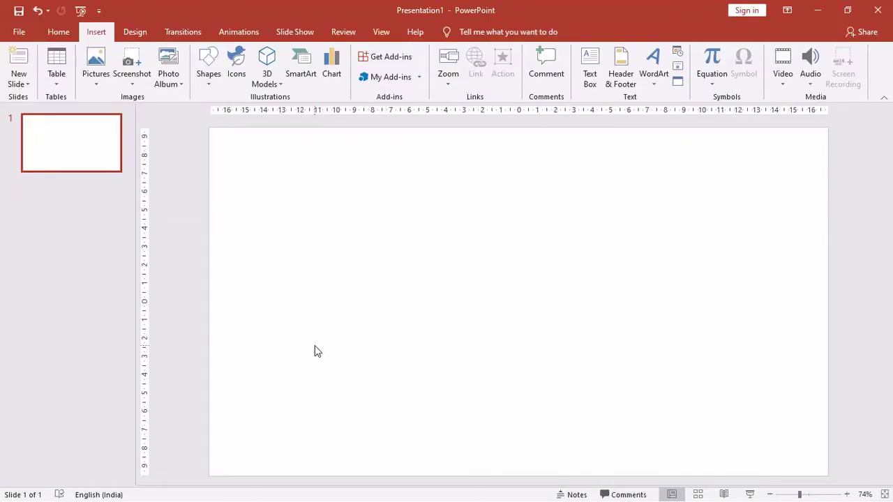
Search pexels.com for 'buildings' photos in the browser.
key(alt+Tab)
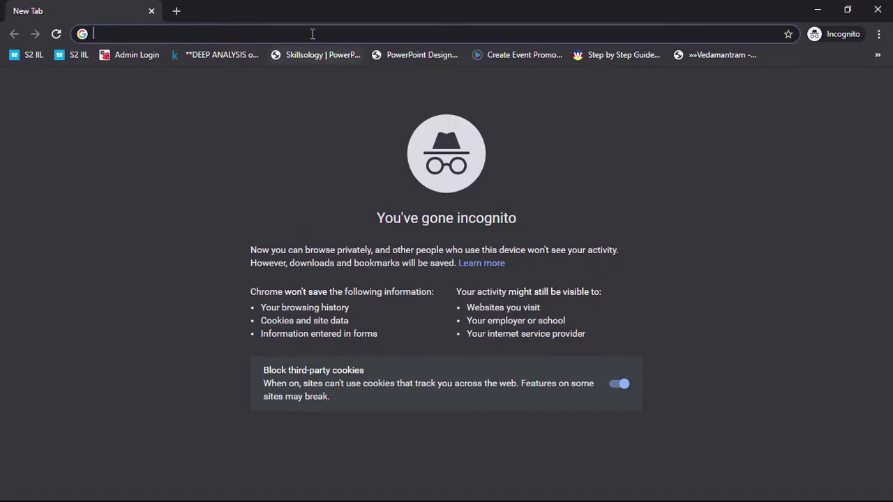
text(pexels.com)
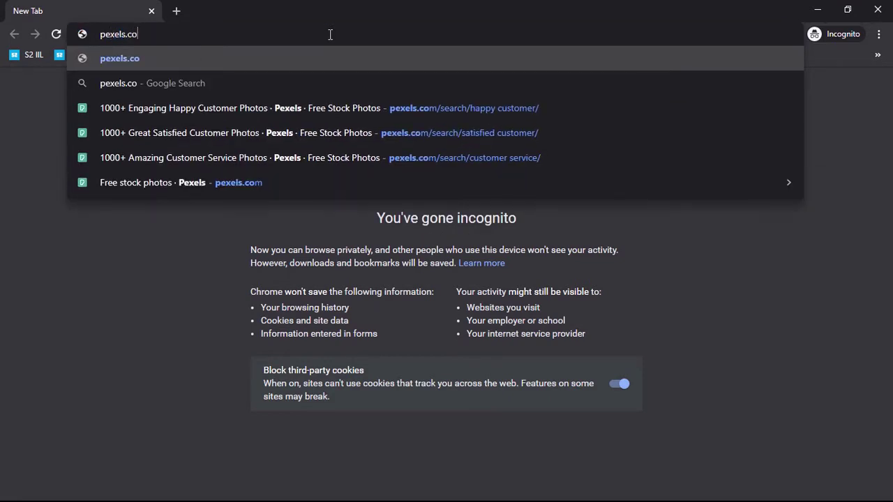
key(Return)
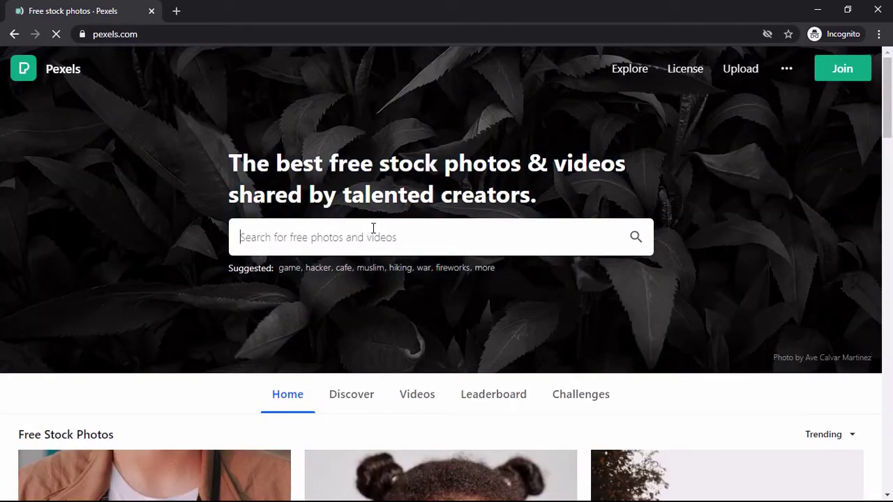
text(buildings)
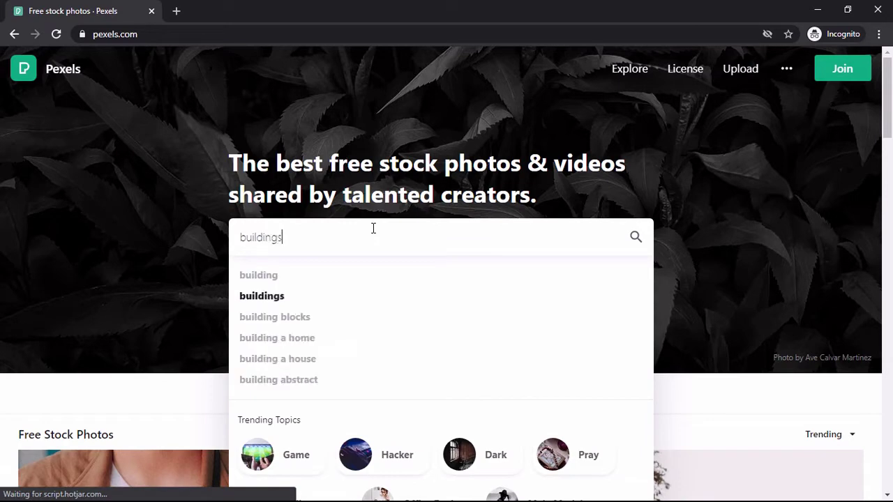
key(Return)
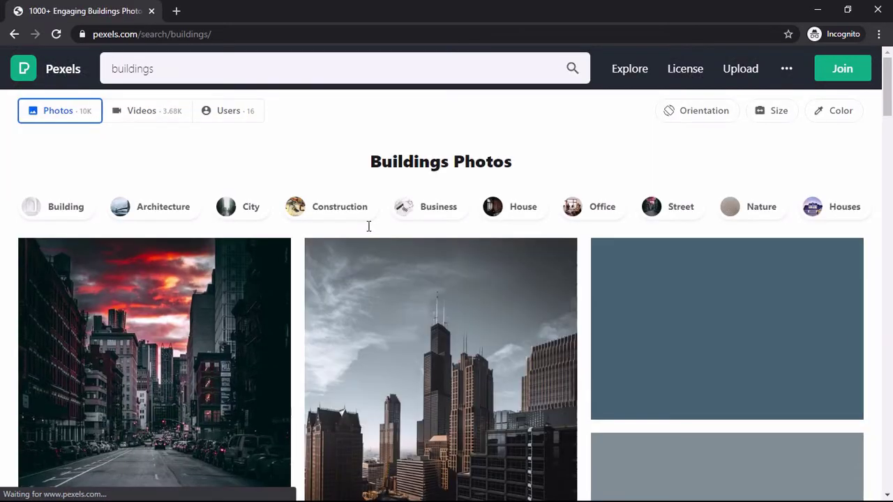
Download the low-angle office building photo from the results and return to PowerPoint.
scroll(332, 221, down, 2)
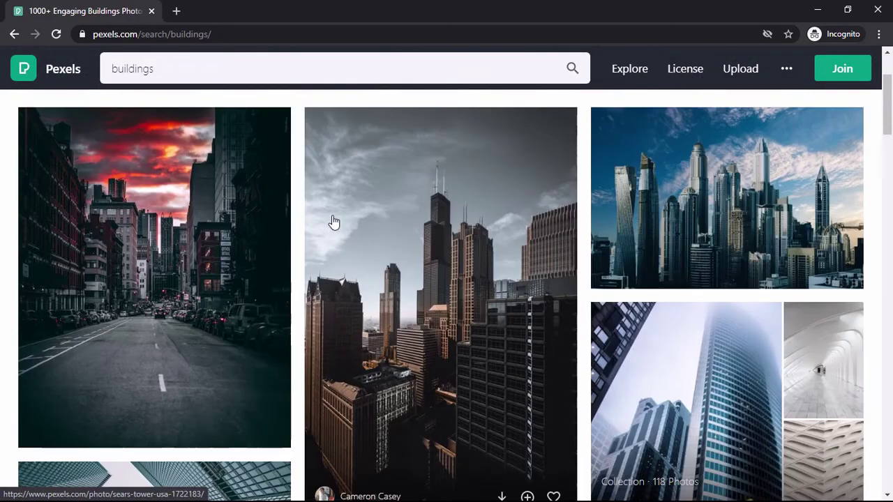
scroll(332, 221, down, 5)
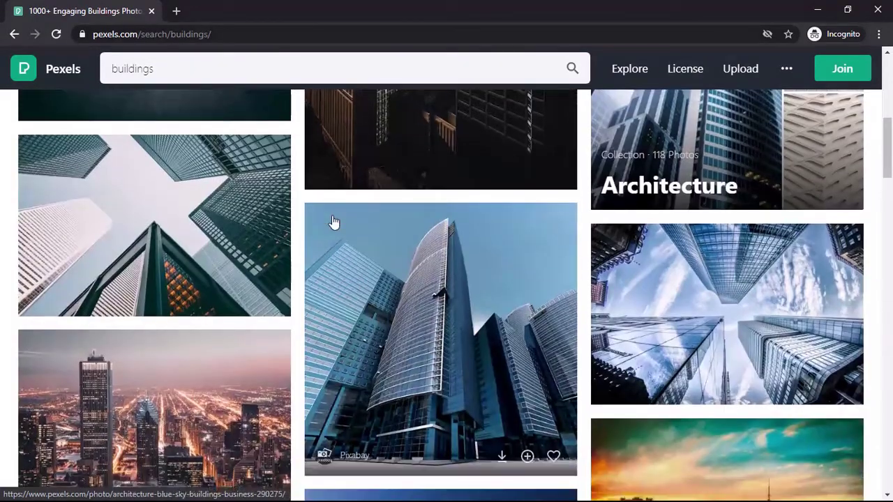
scroll(334, 222, down, 3)
scroll(332, 220, down, 3)
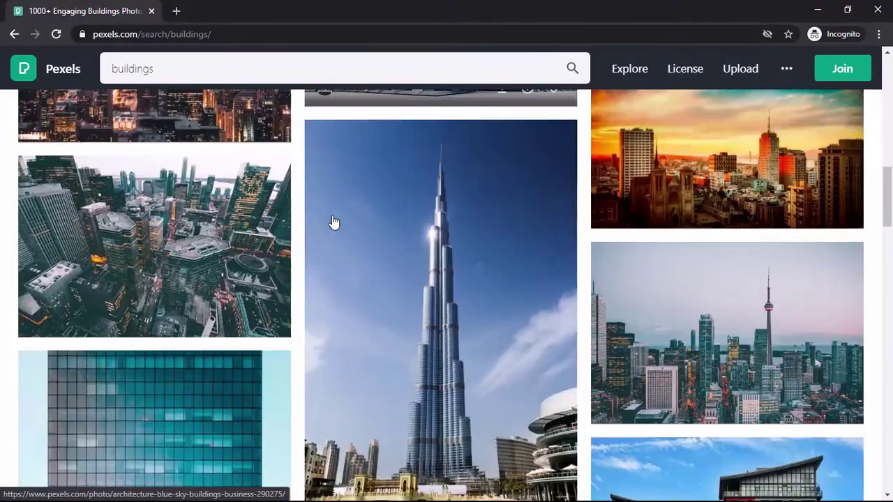
scroll(332, 221, down, 3)
scroll(332, 221, down, 3)
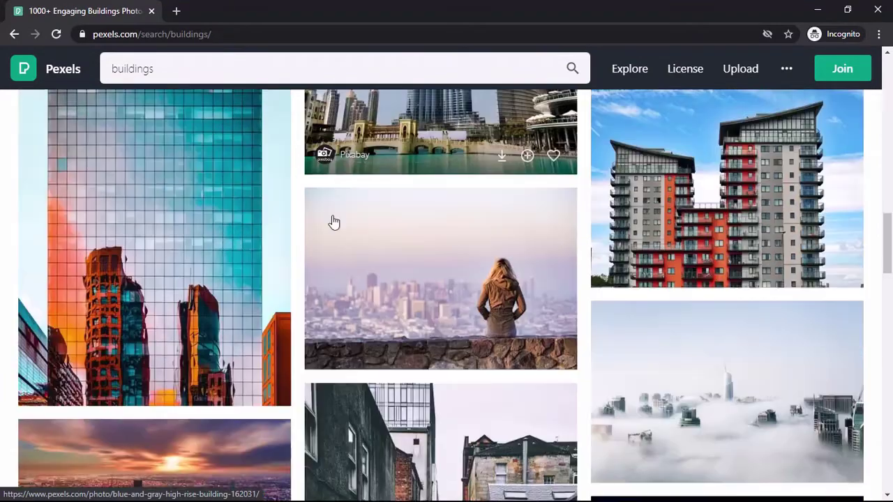
scroll(332, 221, down, 3)
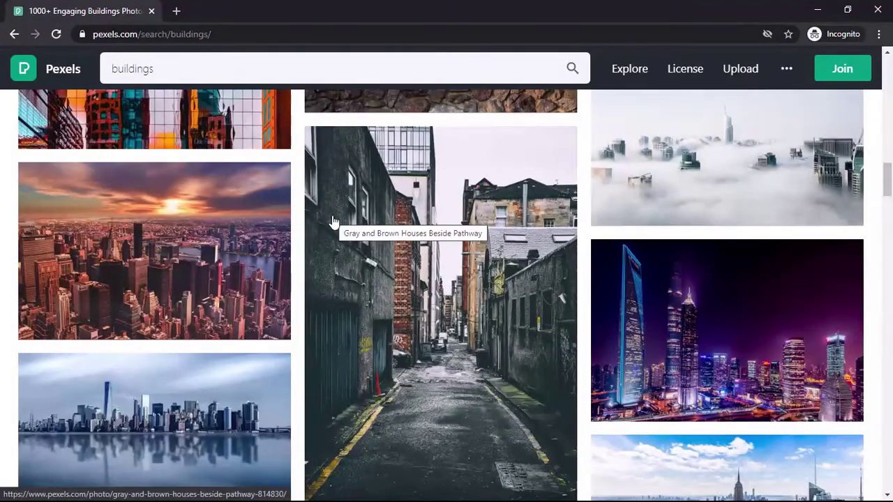
scroll(332, 221, down, 5)
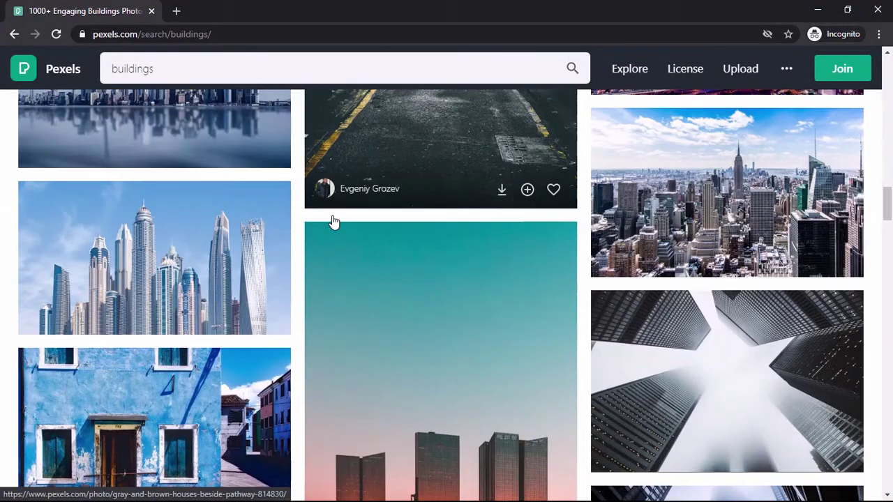
scroll(332, 221, down, 7)
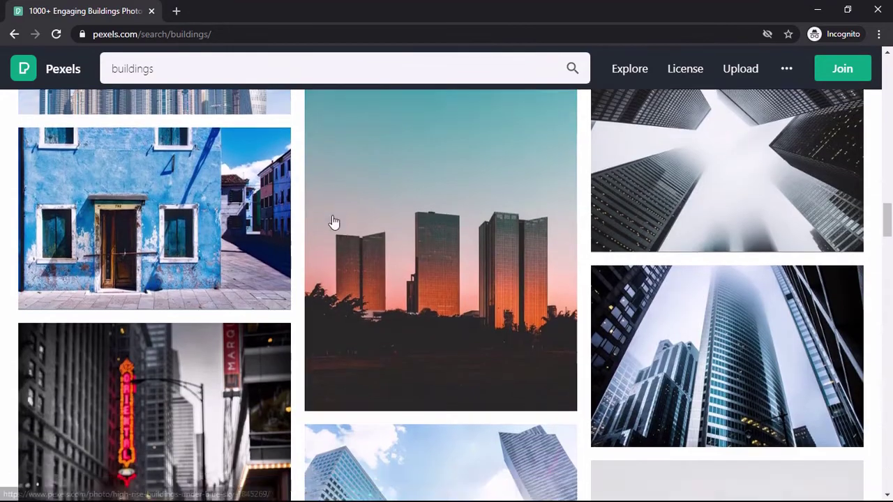
scroll(333, 220, down, 7)
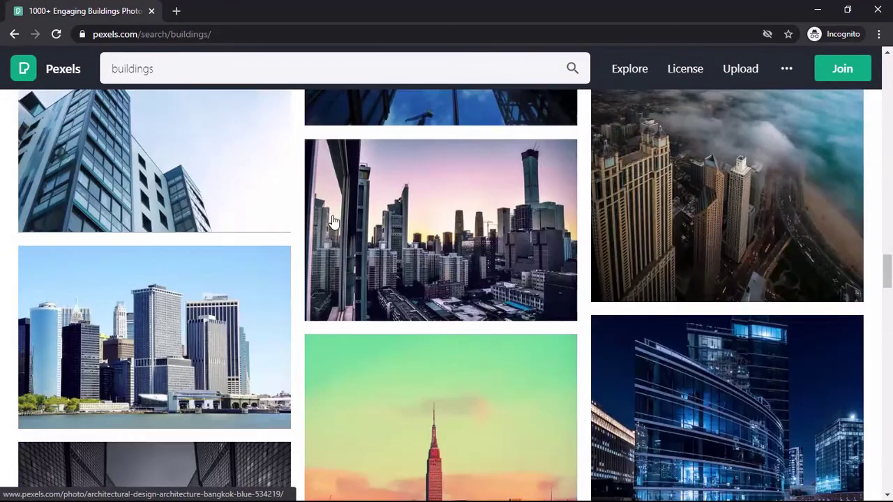
scroll(187, 253, up, 2)
click(184, 254)
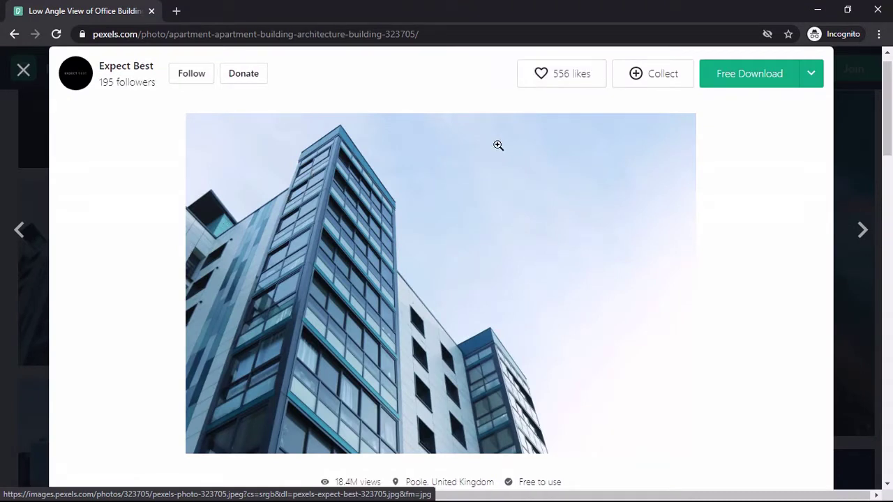
click(748, 60)
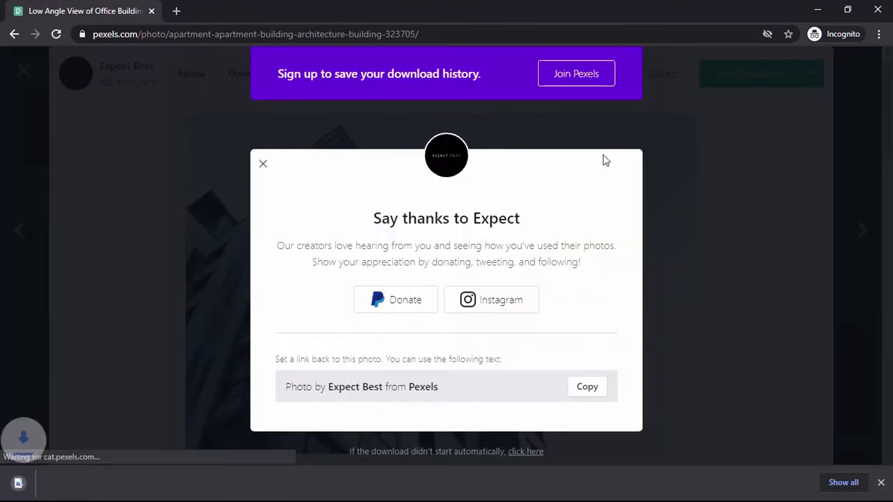
click(713, 204)
key(alt+Tab)
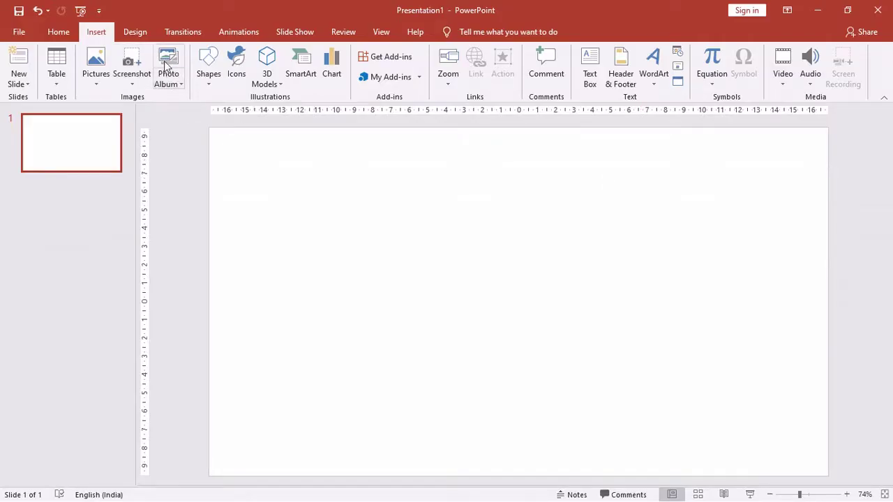
Set the slide background to a picture fill using the downloaded pexels-expect-best-323705 photo.
click(135, 31)
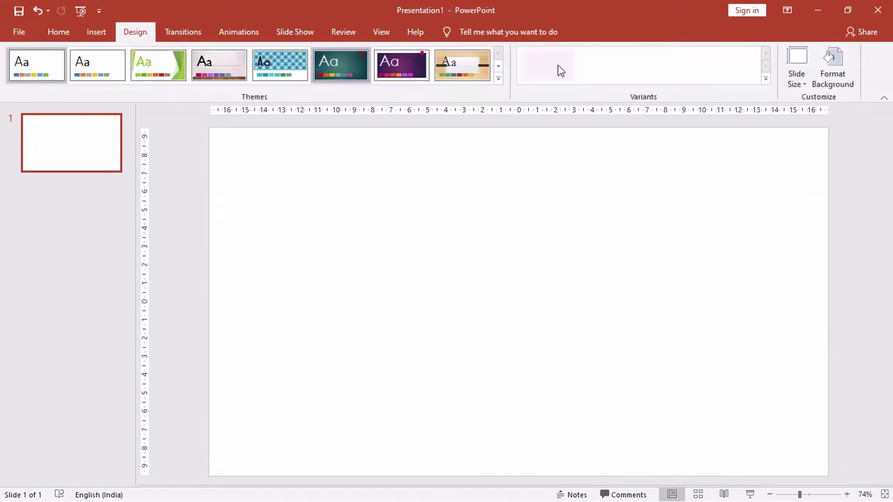
click(841, 82)
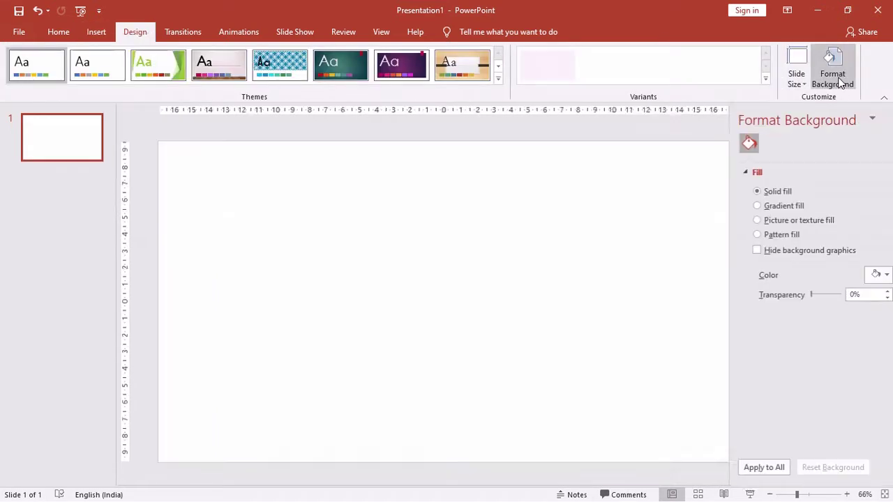
click(802, 222)
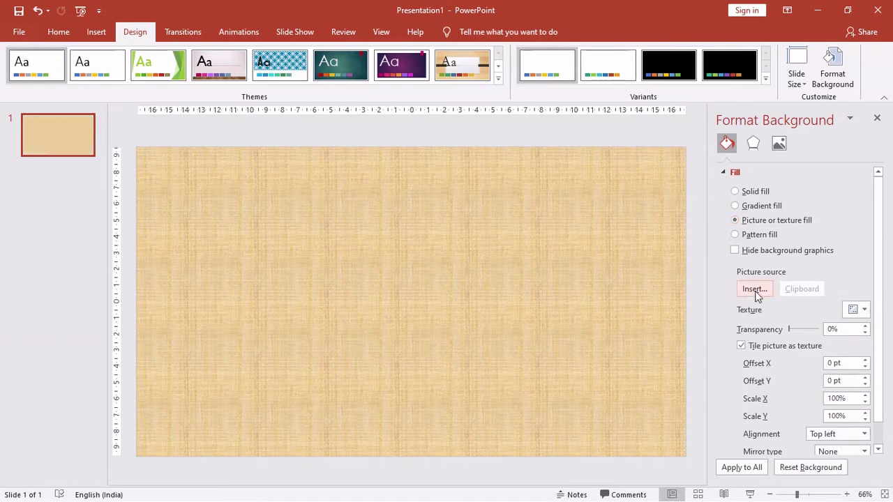
click(755, 288)
click(278, 239)
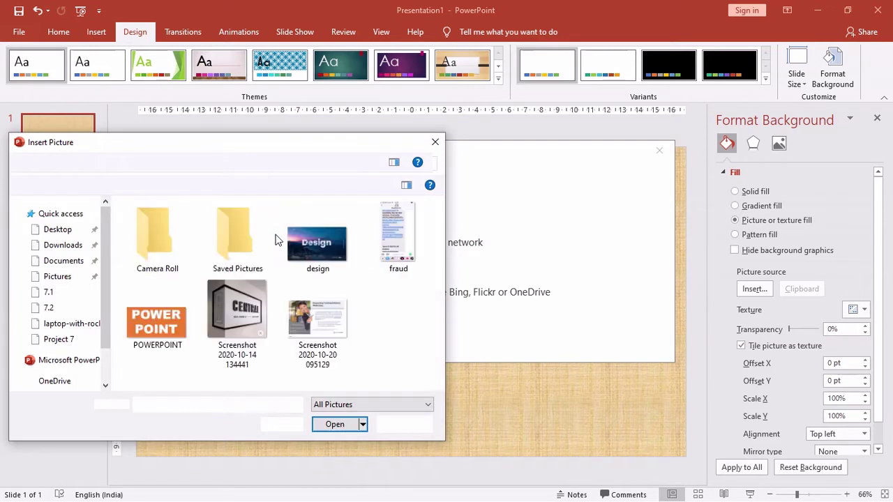
click(65, 245)
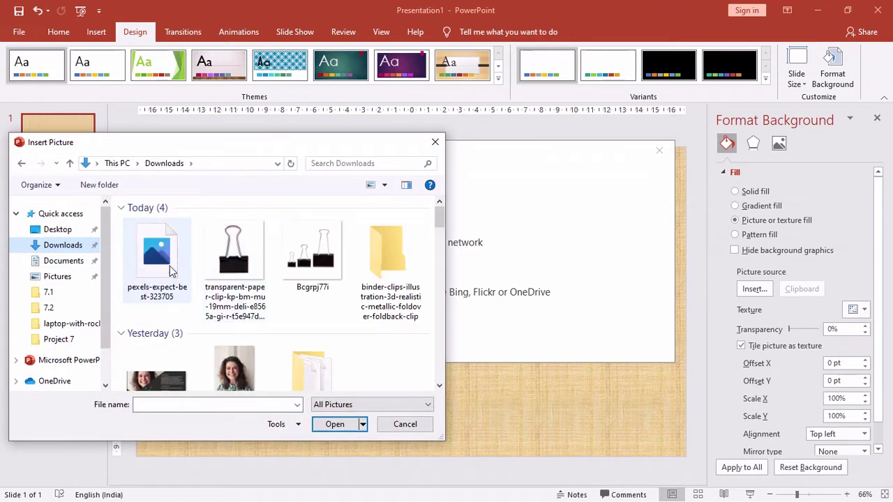
click(169, 266)
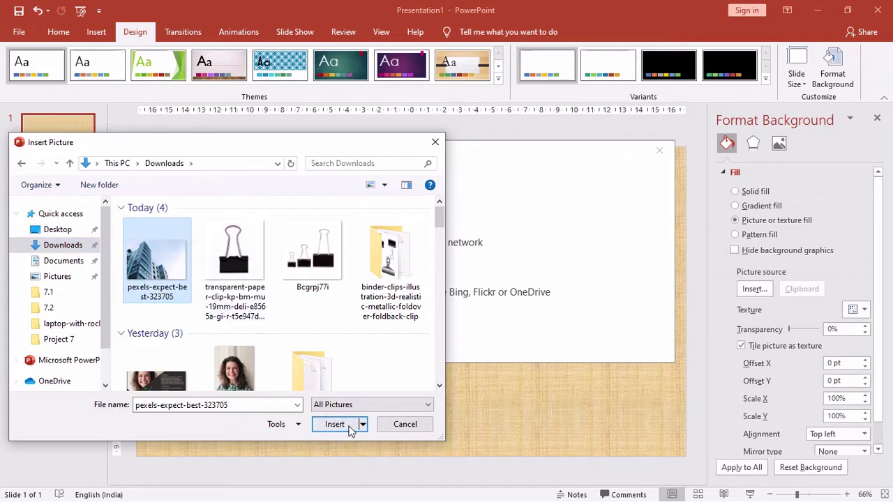
click(351, 429)
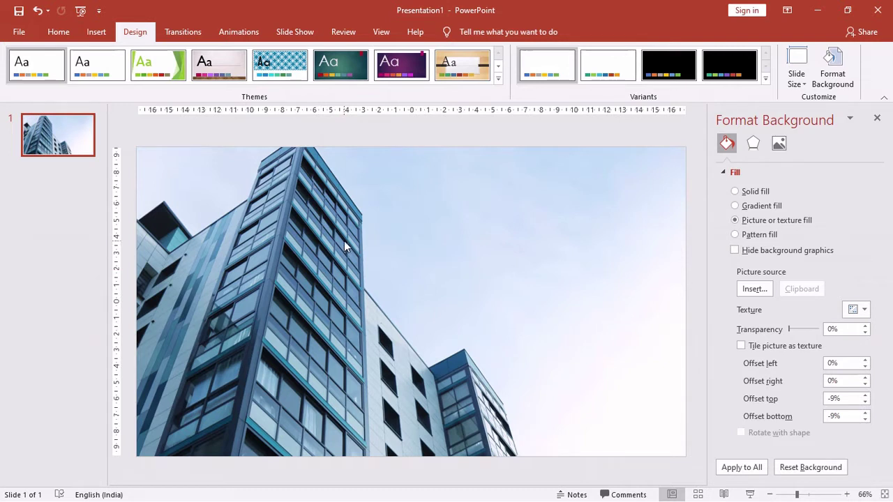
click(102, 36)
Draw a rectangle over the right side of the photo and set it to No Outline.
click(208, 66)
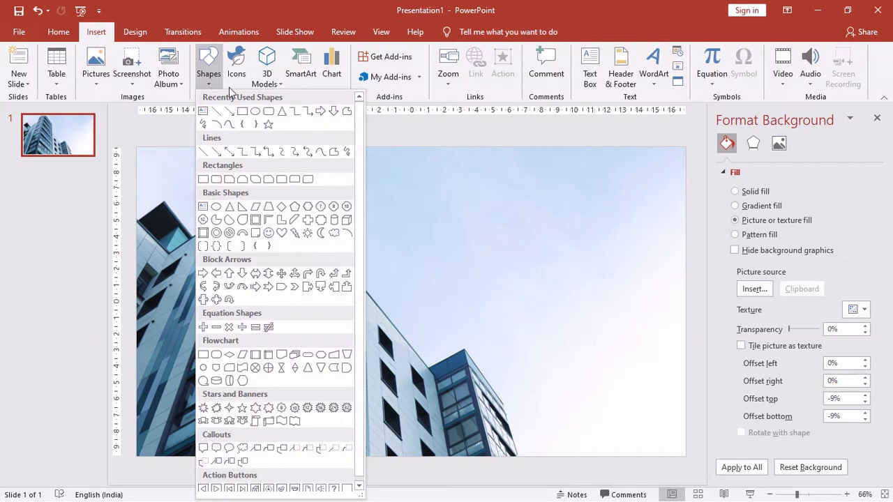
click(242, 112)
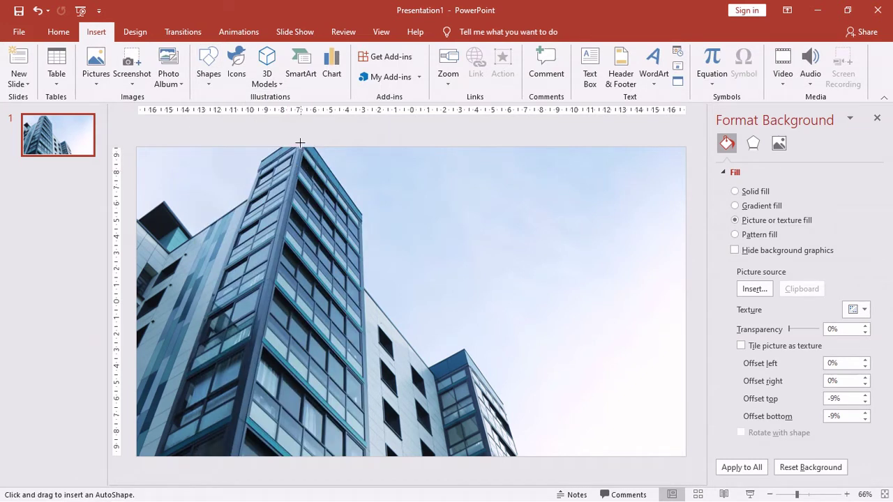
mouse_move(299, 145)
mouse_down()
mouse_move(420, 295)
mouse_move(672, 423)
mouse_move(682, 456)
mouse_up()
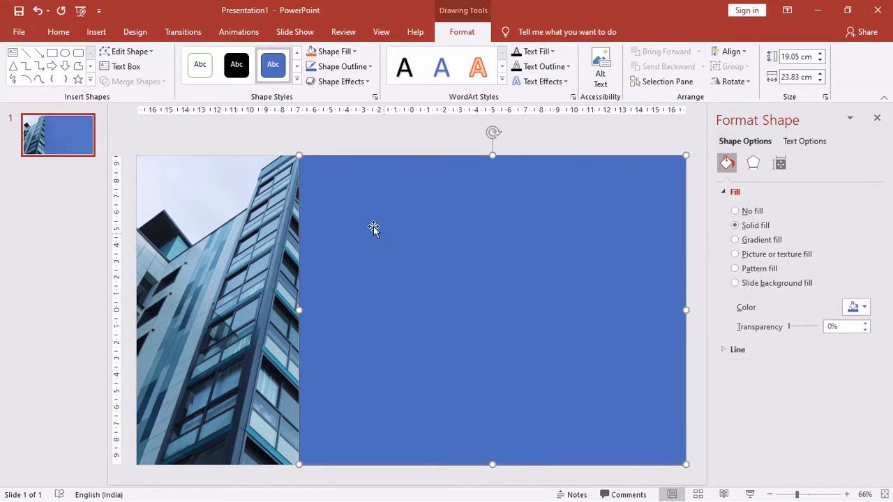
click(327, 69)
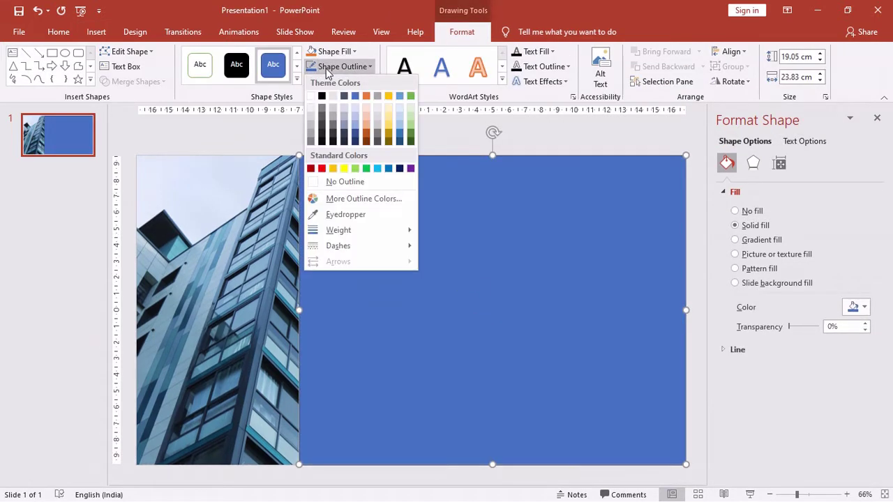
click(351, 183)
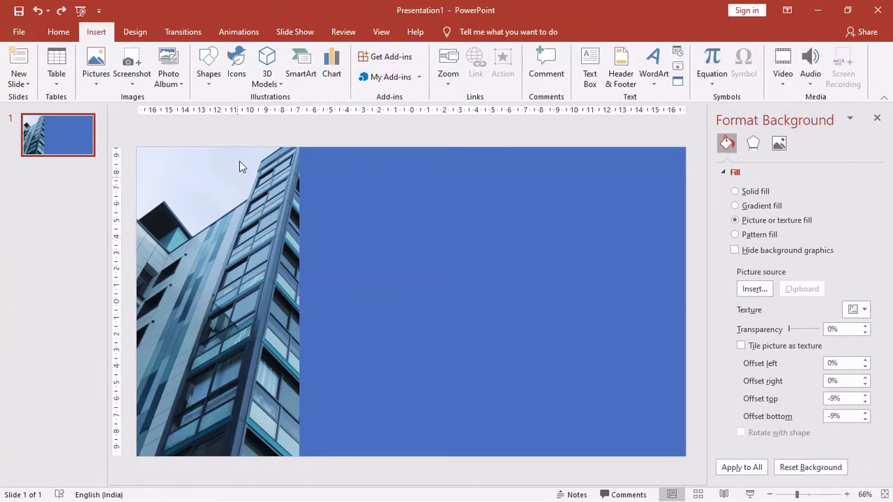
Draw a tall isosceles triangle over the photo and fill it dark grey.
click(209, 73)
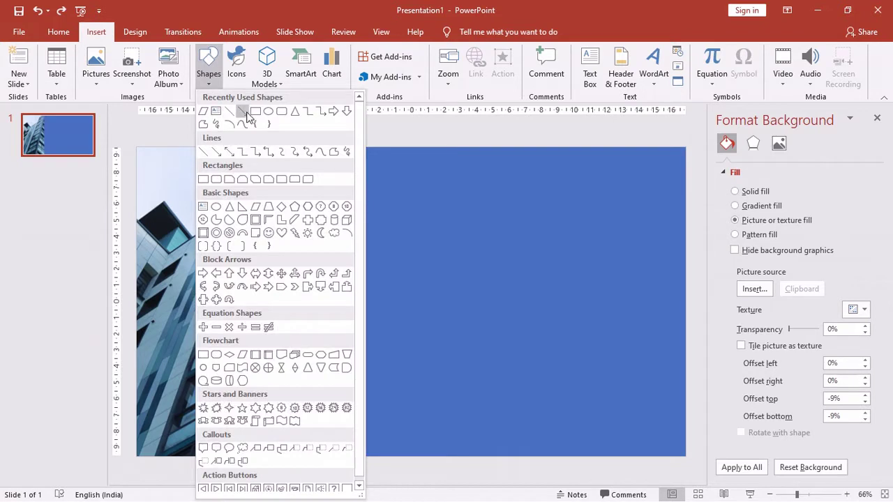
click(295, 111)
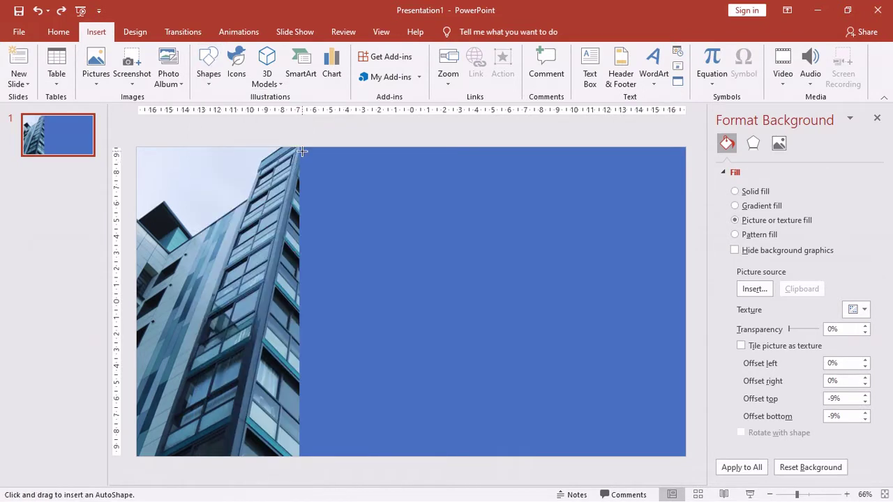
mouse_move(299, 147)
mouse_down()
mouse_move(144, 497)
mouse_move(158, 471)
mouse_up()
drag(223, 355, 294, 343)
right_click(293, 343)
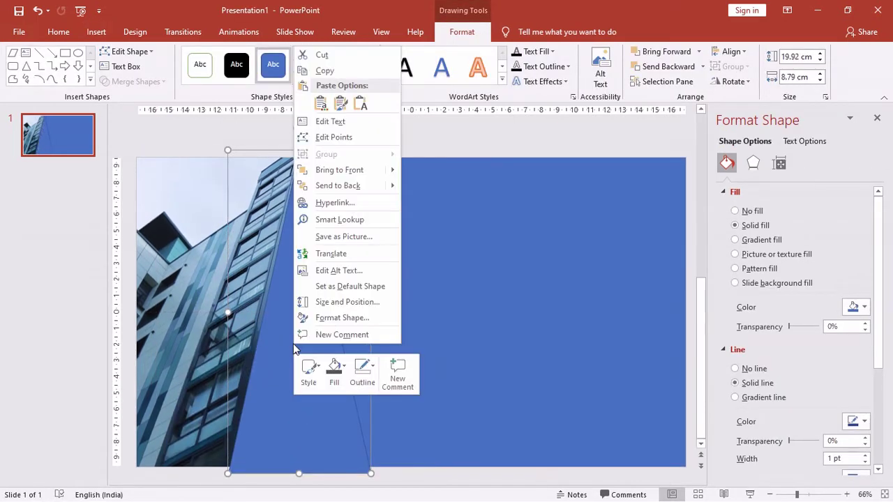
key(Escape)
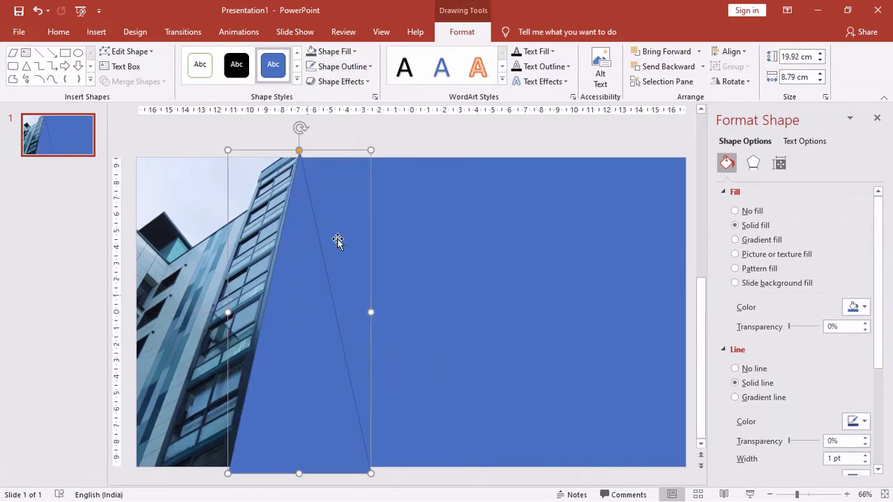
click(335, 67)
click(334, 52)
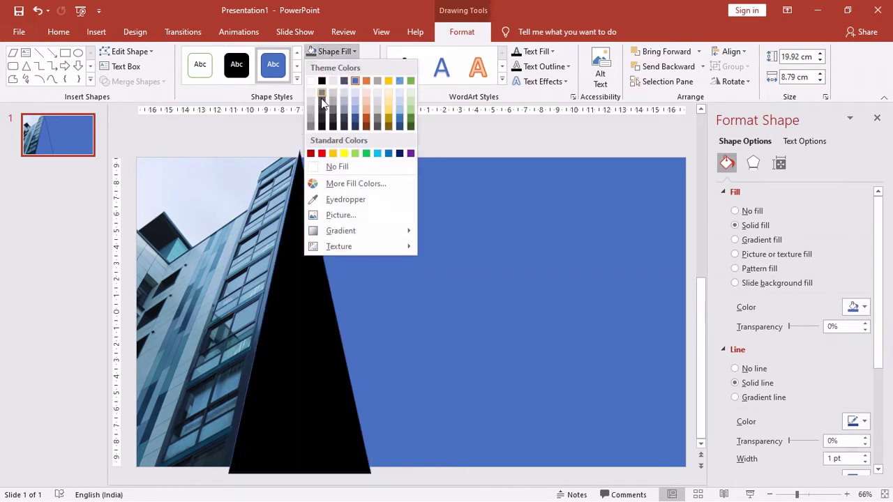
click(322, 102)
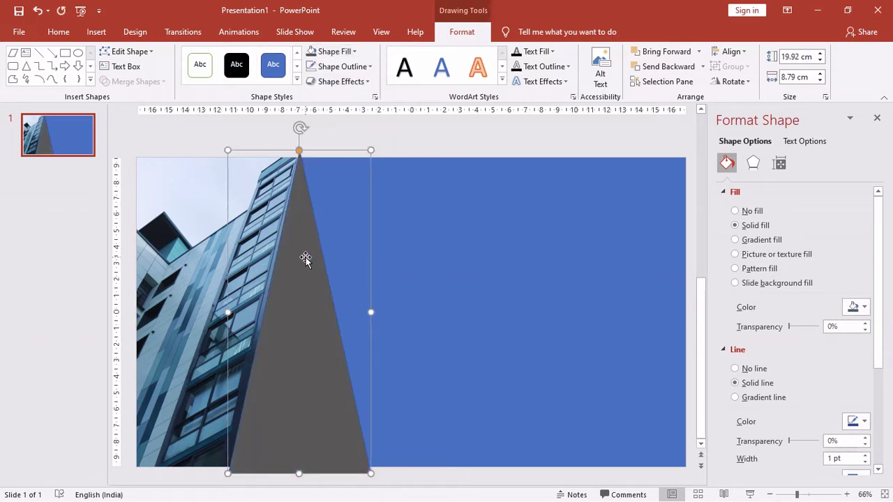
Widen the triangle to about 18 cm and put its apex at the rectangle's top-left corner.
drag(305, 258, 291, 249)
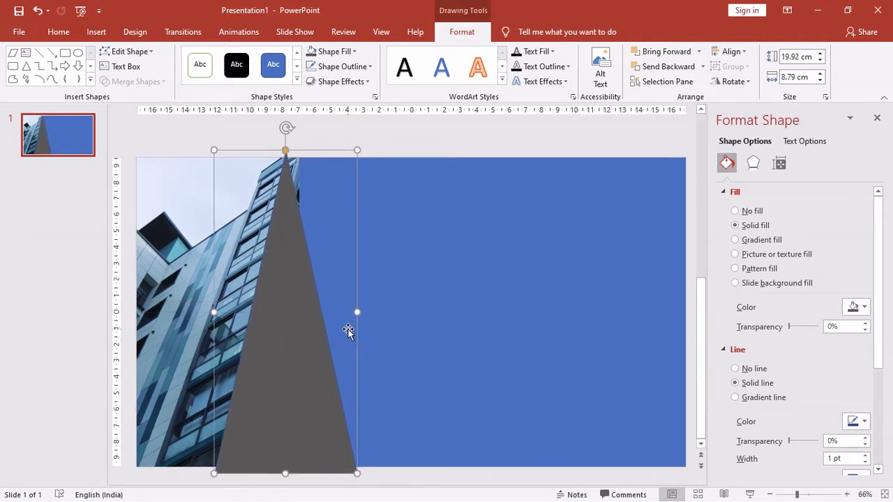
drag(357, 312, 507, 312)
drag(360, 321, 342, 329)
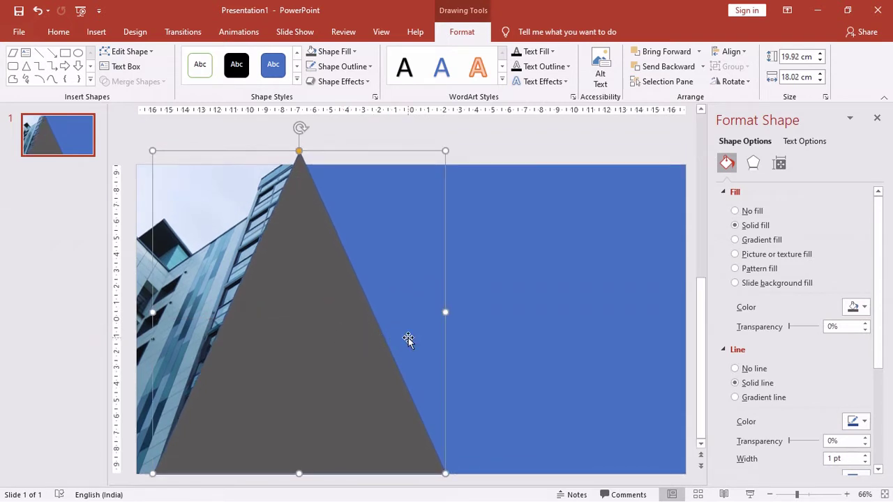
click(514, 317)
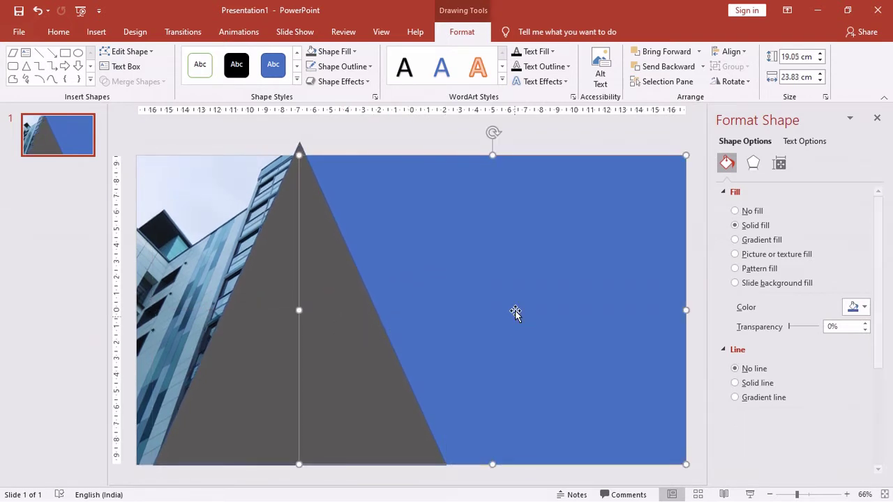
Select the rectangle and the triangle together and apply Merge Shapes > Subtract.
shift+click(261, 355)
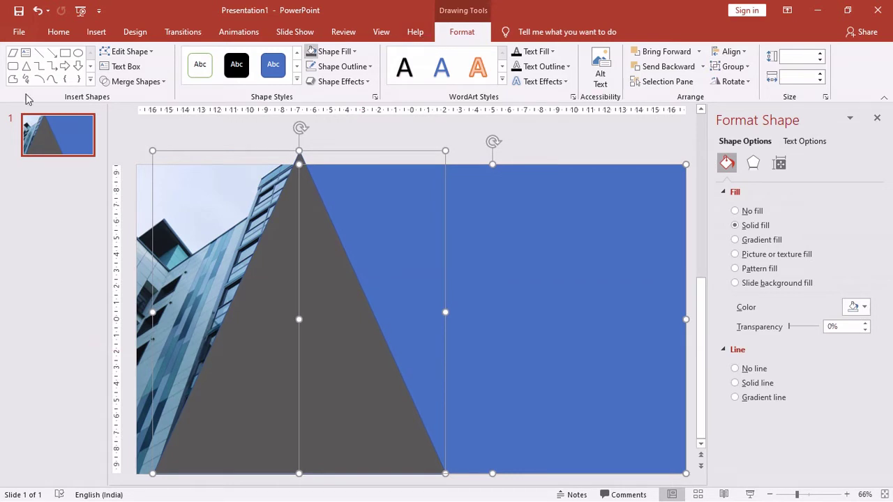
click(134, 82)
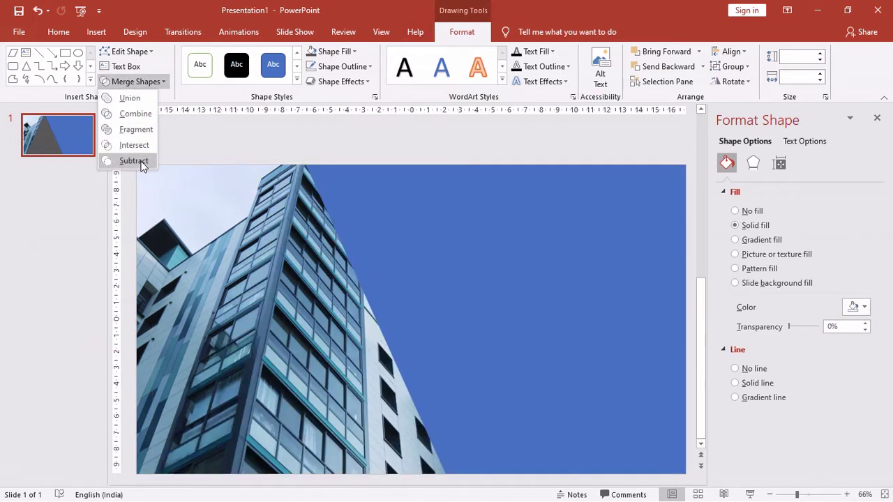
click(140, 164)
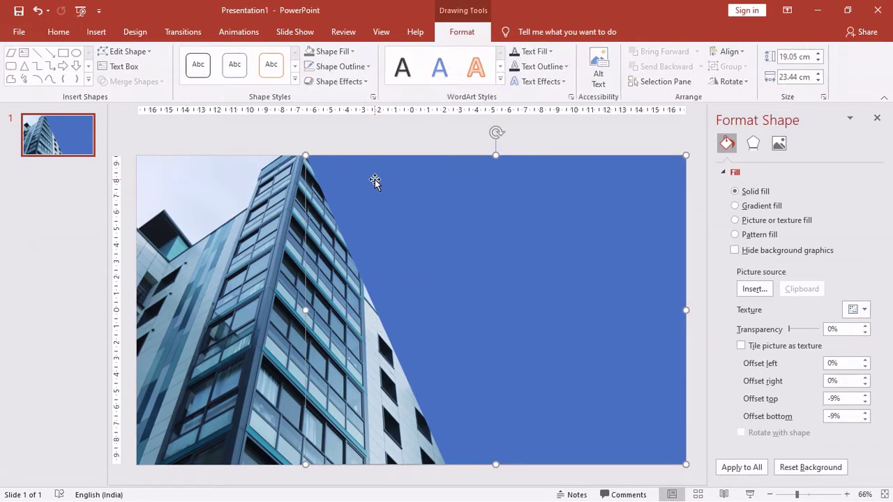
click(343, 139)
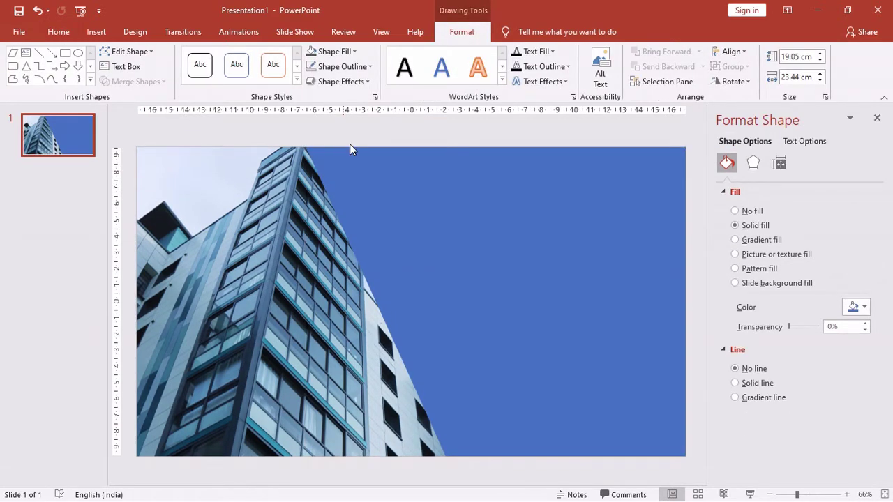
click(99, 31)
Draw a small isosceles triangle on the building photo.
click(209, 70)
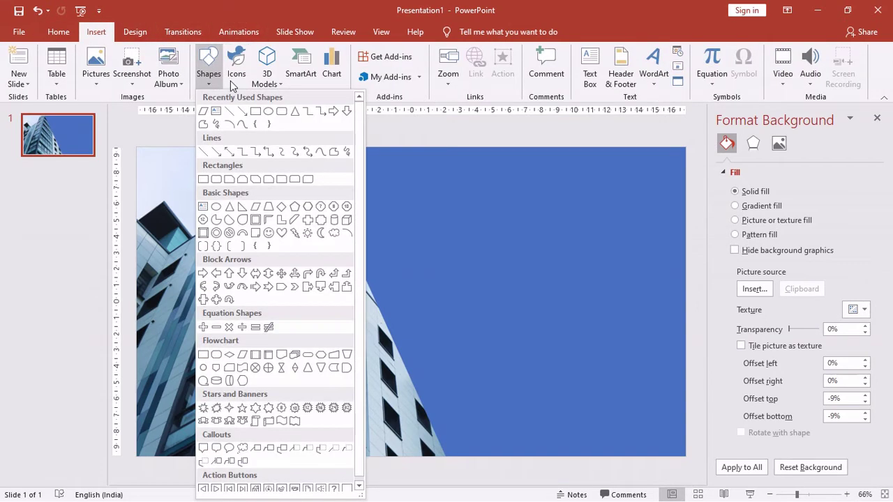
click(294, 112)
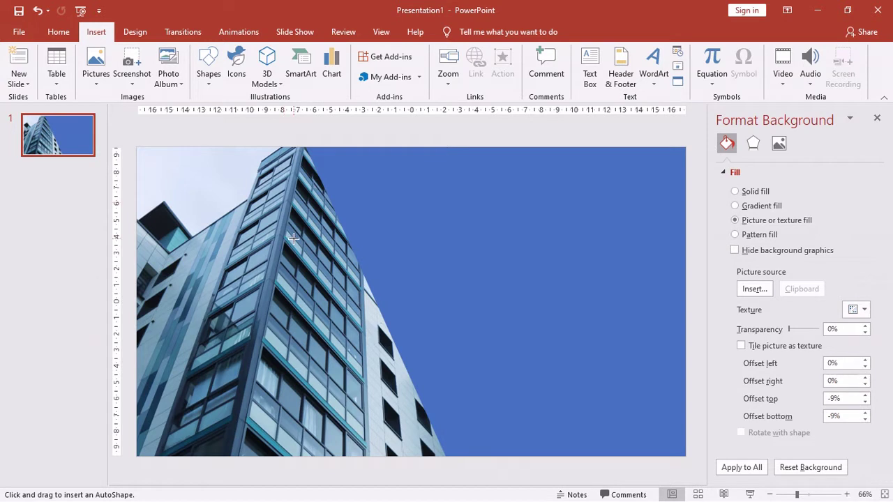
mouse_move(290, 250)
mouse_down()
mouse_move(269, 299)
mouse_move(205, 368)
mouse_move(208, 358)
mouse_up()
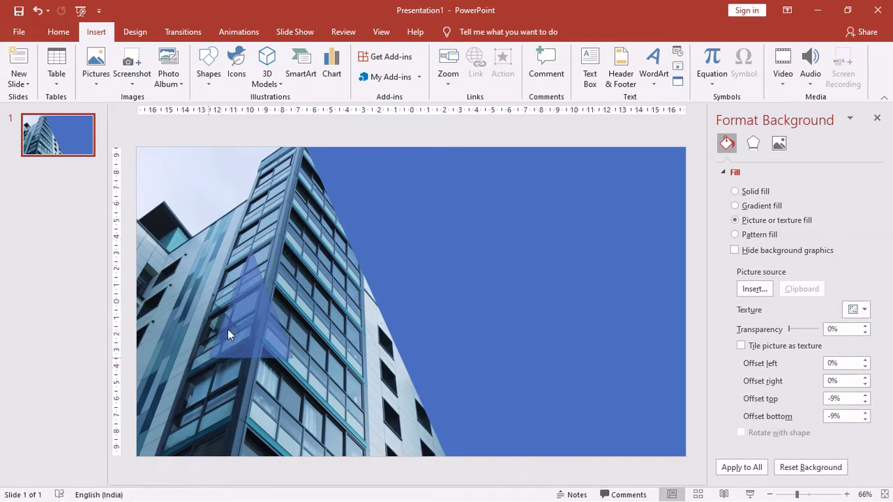
Fill the small triangle white and remove its outline.
right_click(242, 302)
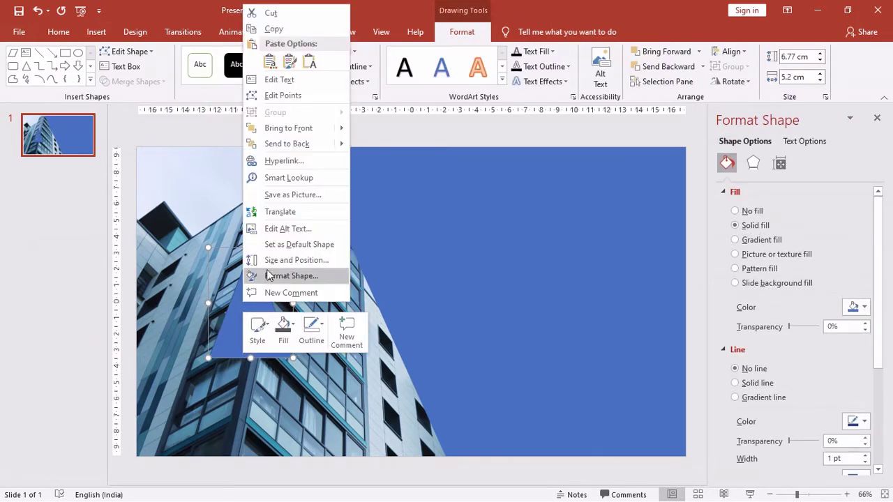
click(283, 325)
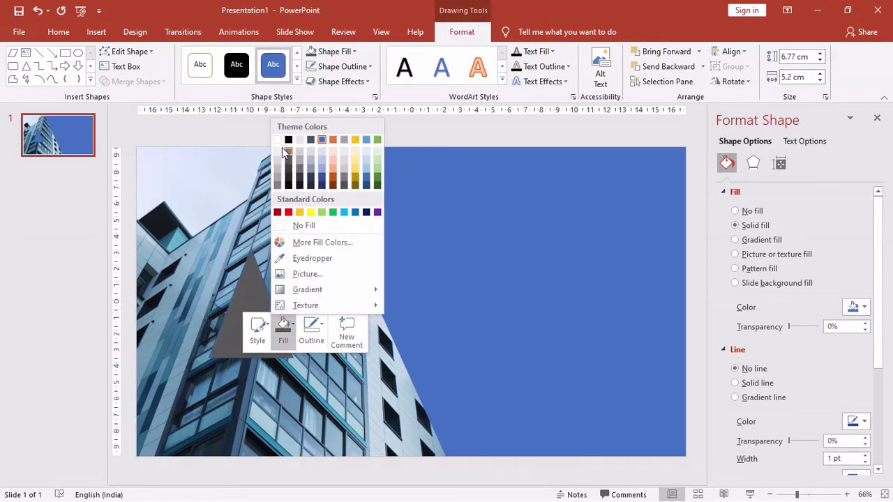
click(279, 142)
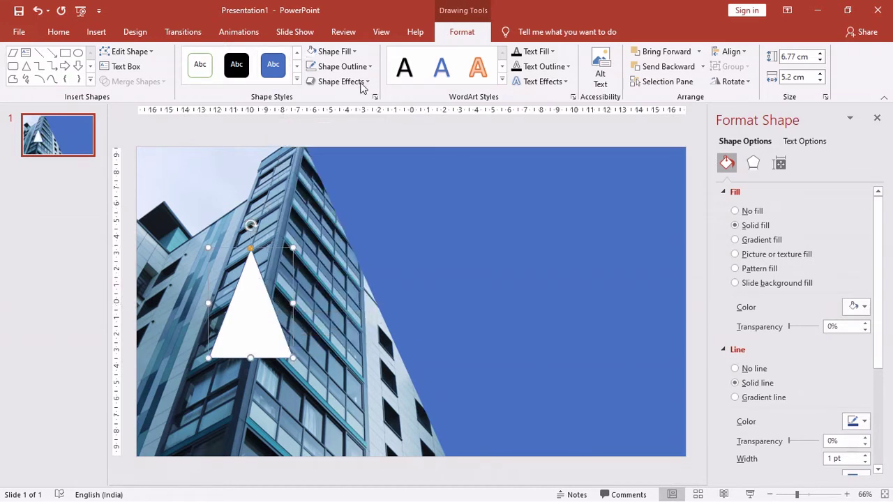
click(321, 51)
click(358, 66)
click(358, 67)
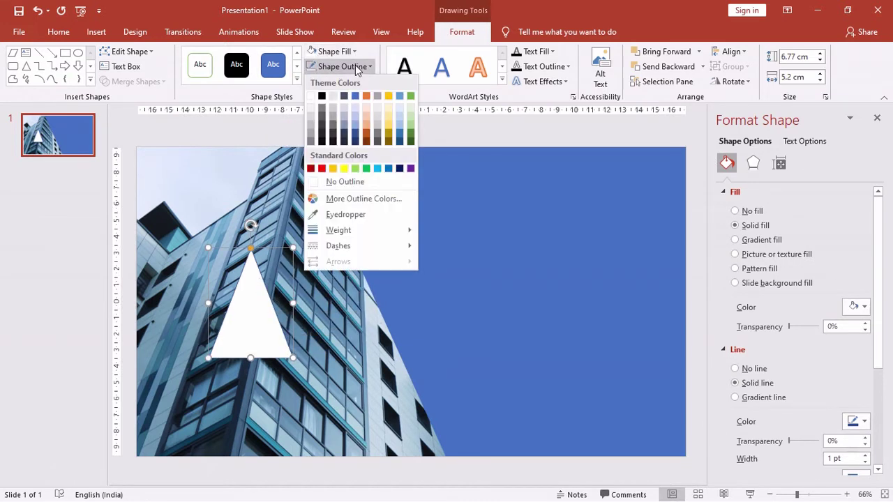
click(338, 182)
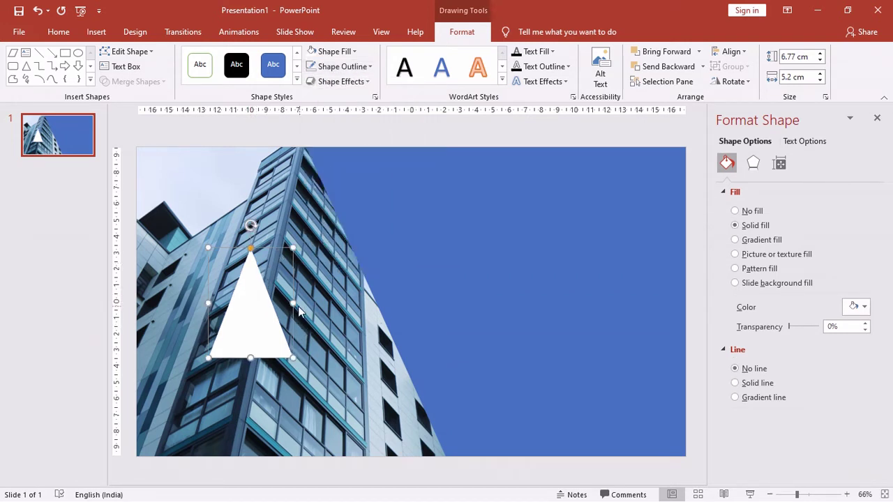
Widen the white triangle from 5.2 cm to 7.5 cm and move it to the slide's bottom edge.
drag(292, 304, 331, 304)
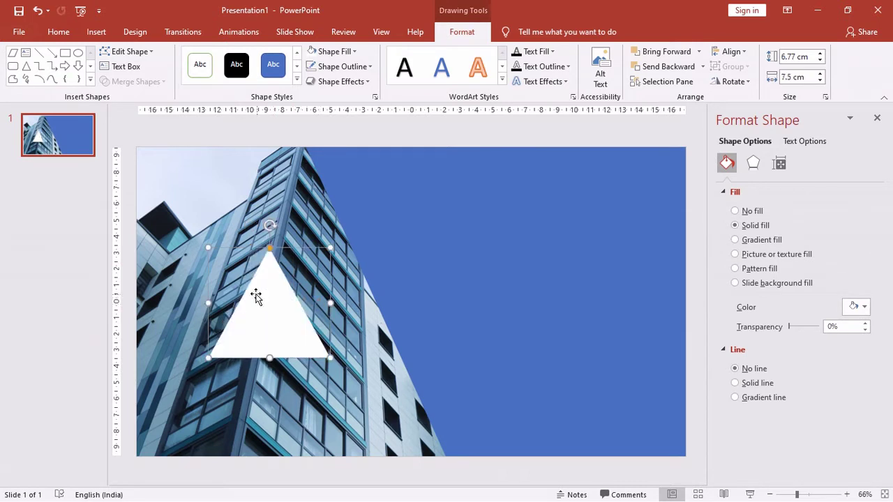
drag(255, 295, 390, 389)
right_click(389, 388)
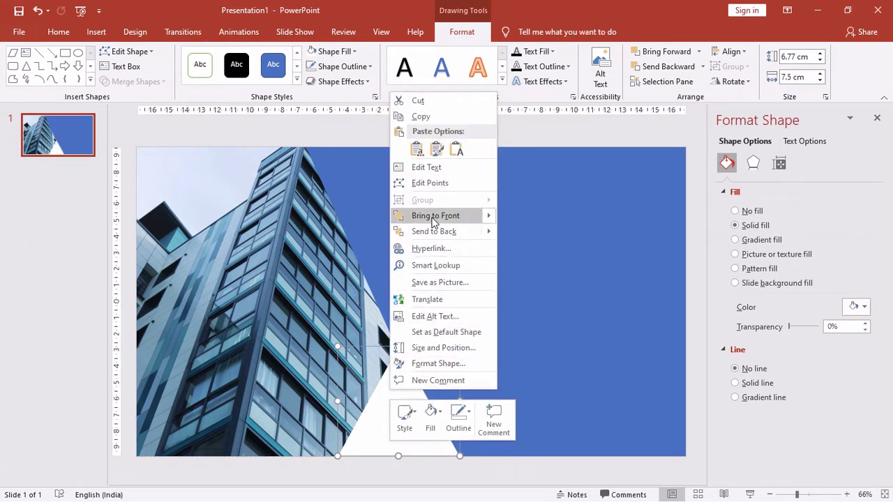
Send the white triangle behind the blue panel.
click(432, 231)
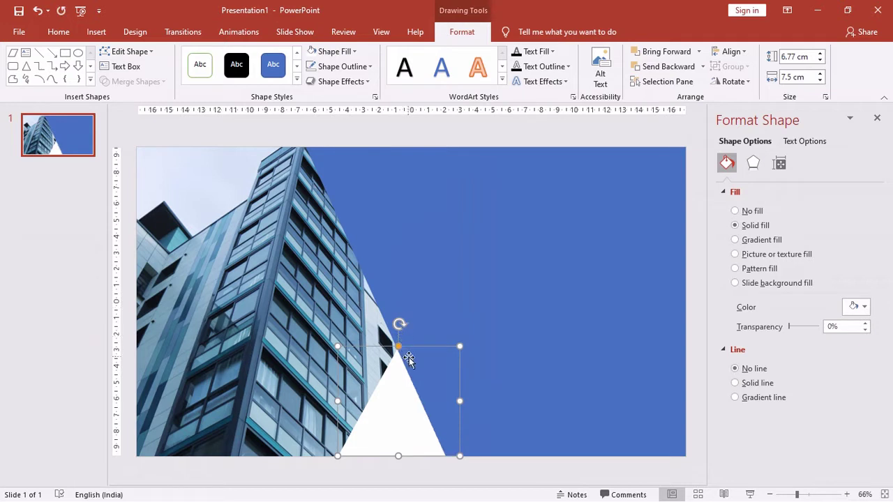
click(405, 398)
key(ctrl+z)
Select the large blue panel and bring up its right-click formatting menu.
scroll(475, 341, up, 1)
click(479, 339)
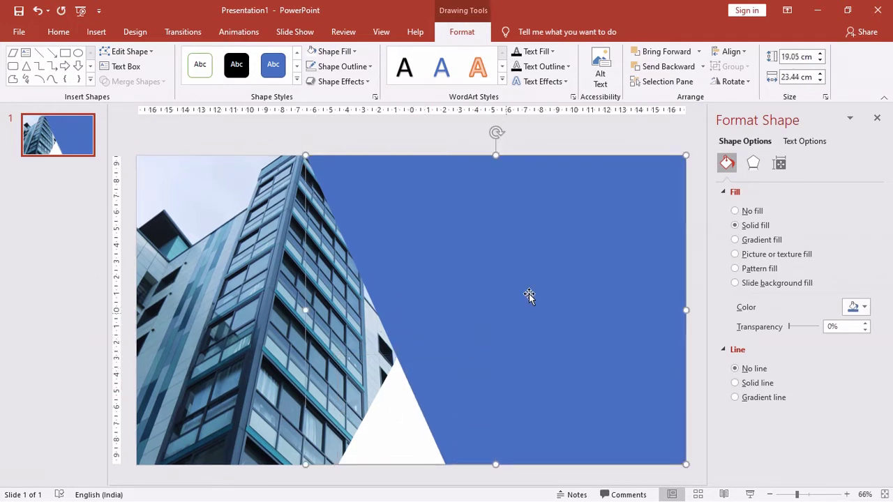
right_click(522, 229)
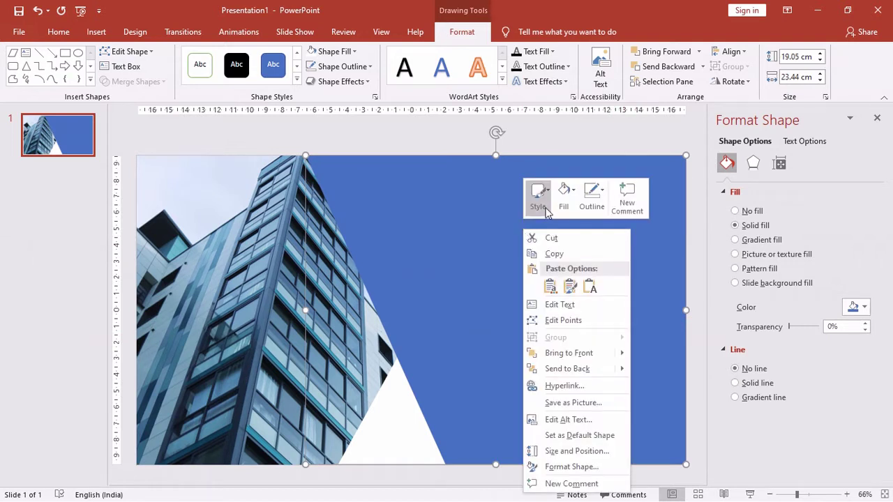
Fill the panel with a custom dark red from More Fill Colors.
click(564, 198)
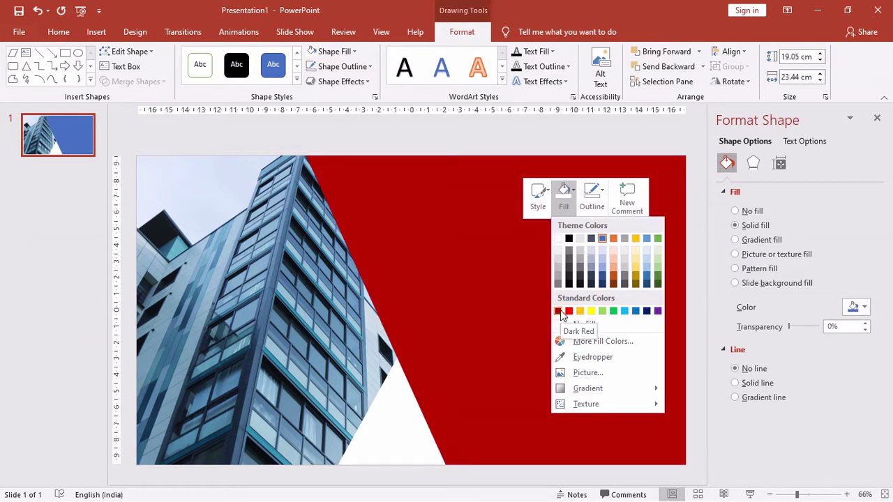
click(579, 341)
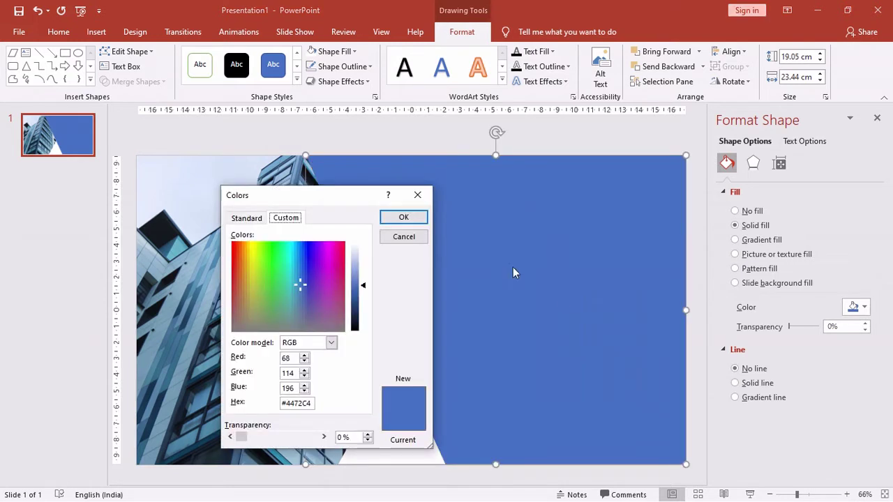
click(341, 250)
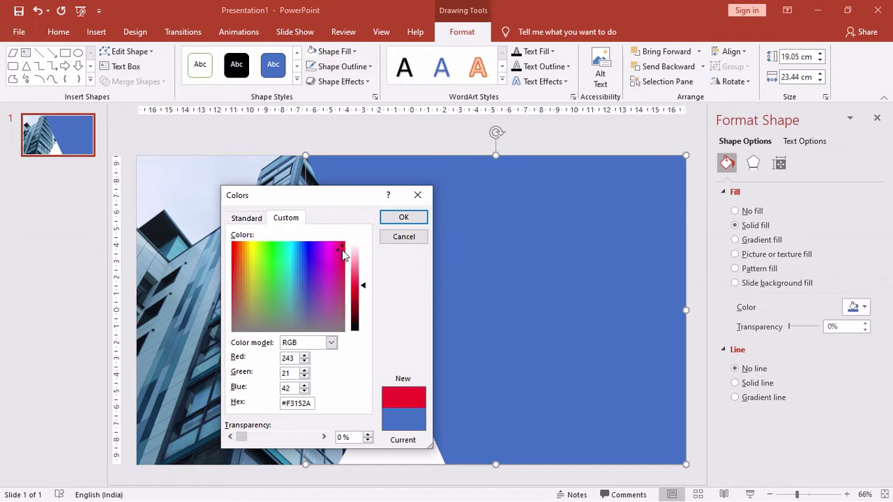
drag(342, 247, 344, 248)
drag(364, 295, 357, 298)
key(Return)
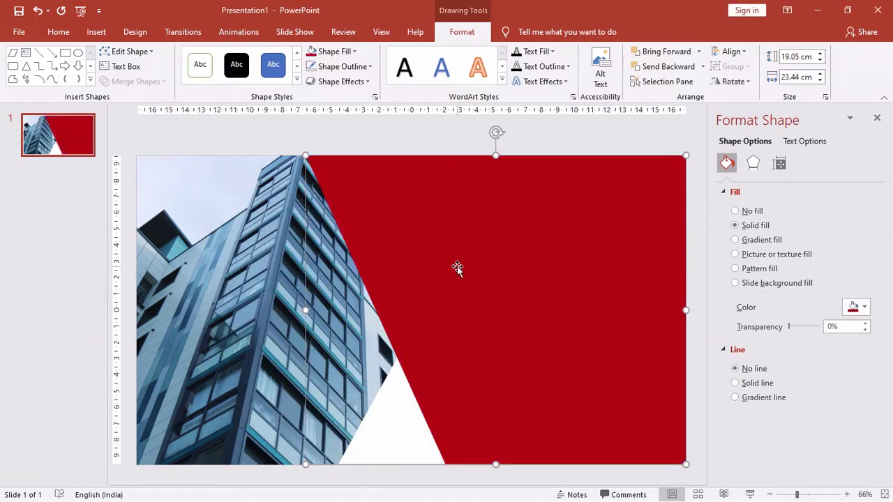
Darken the panel's red fill further with a lower luminance.
right_click(458, 271)
click(526, 293)
click(498, 293)
click(528, 210)
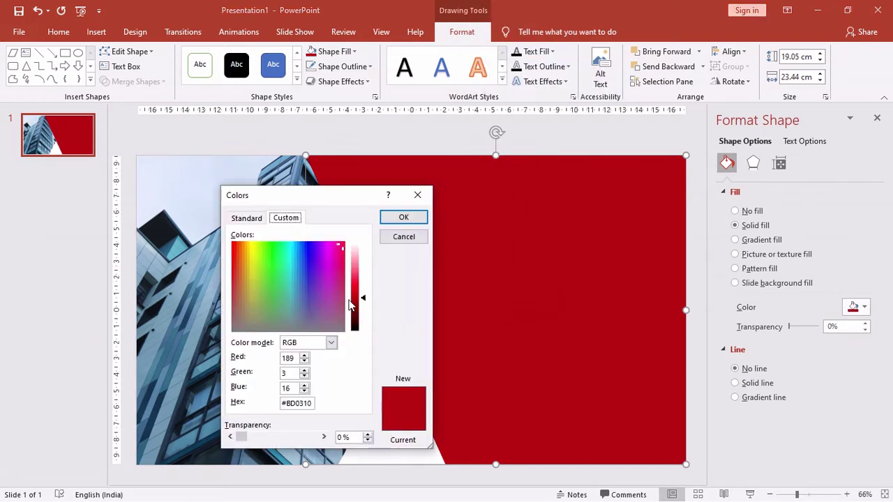
drag(359, 311, 353, 300)
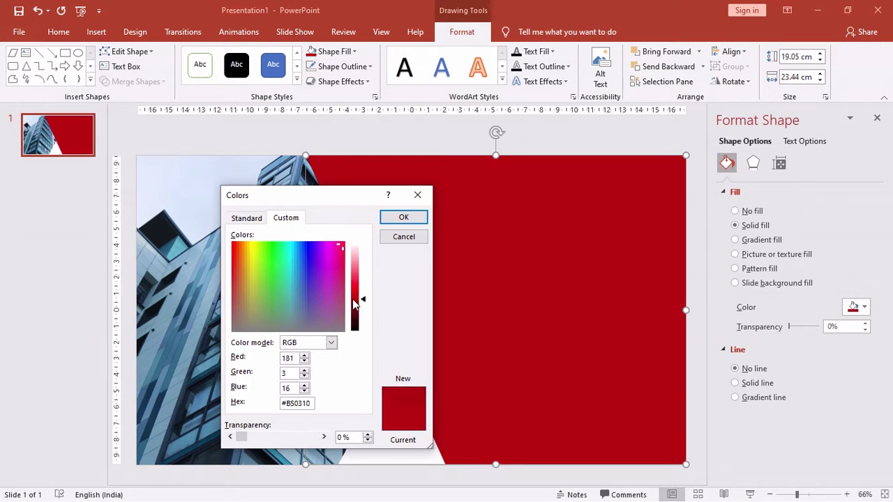
click(390, 222)
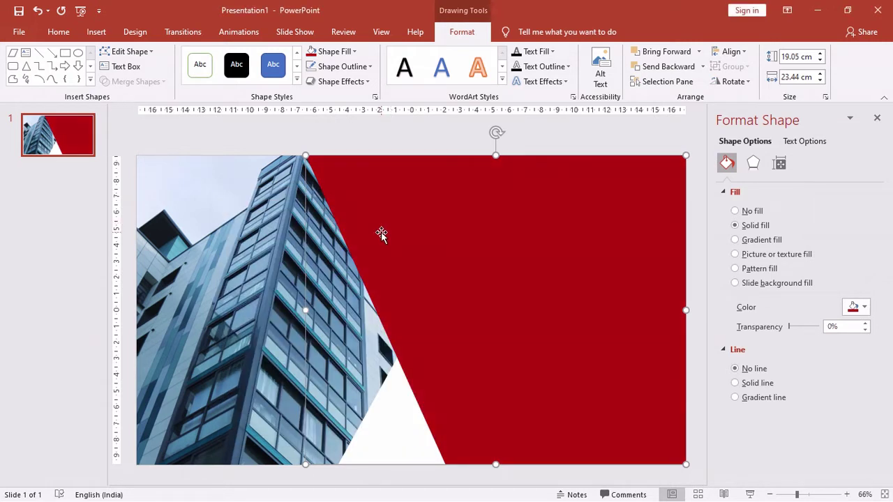
scroll(309, 209, down, 1)
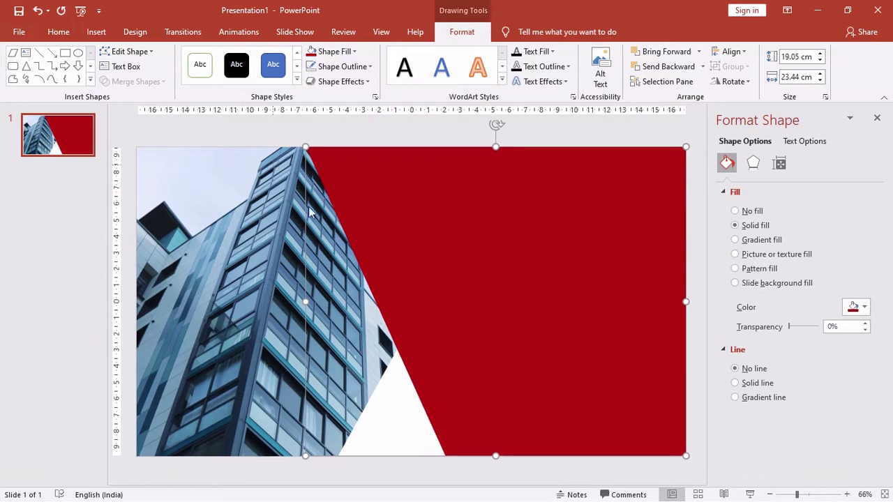
Apply the Outer centre shadow preset to the dark red panel.
click(366, 284)
scroll(453, 362, up, 1)
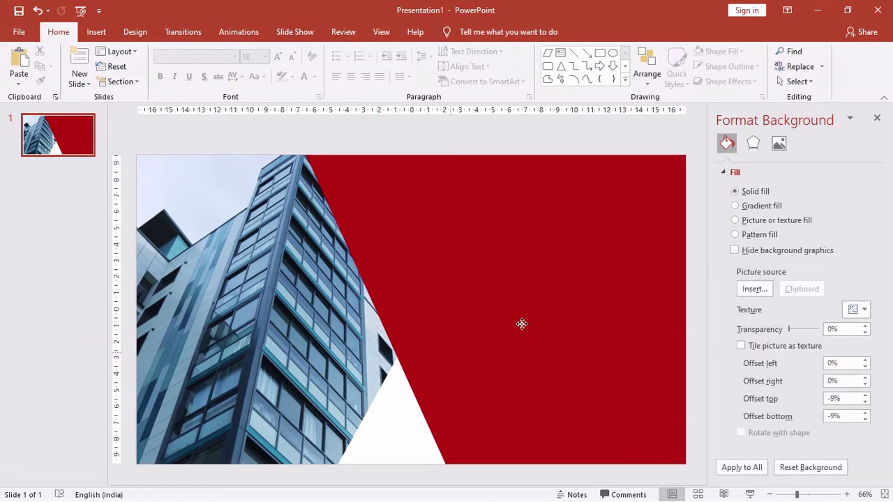
click(632, 279)
click(754, 162)
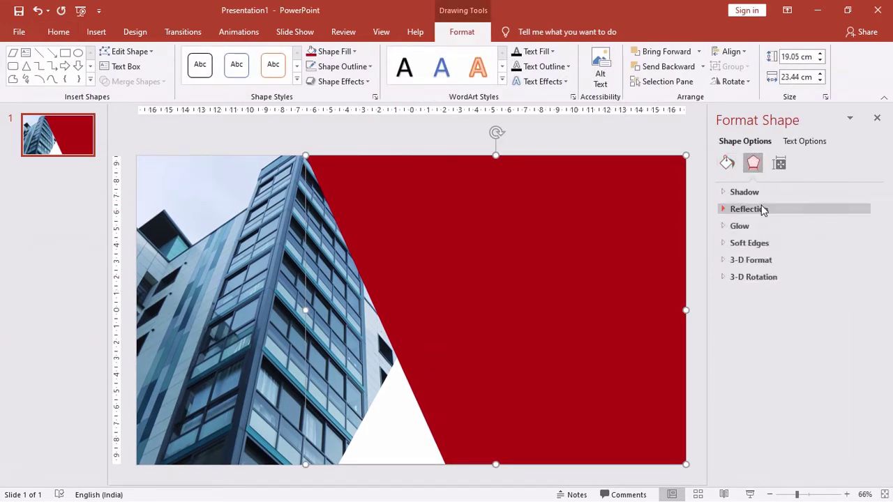
click(757, 193)
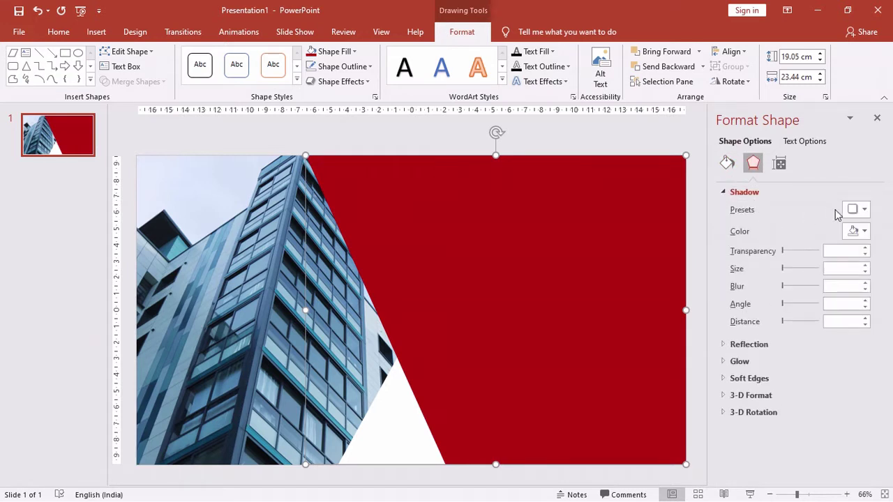
click(856, 209)
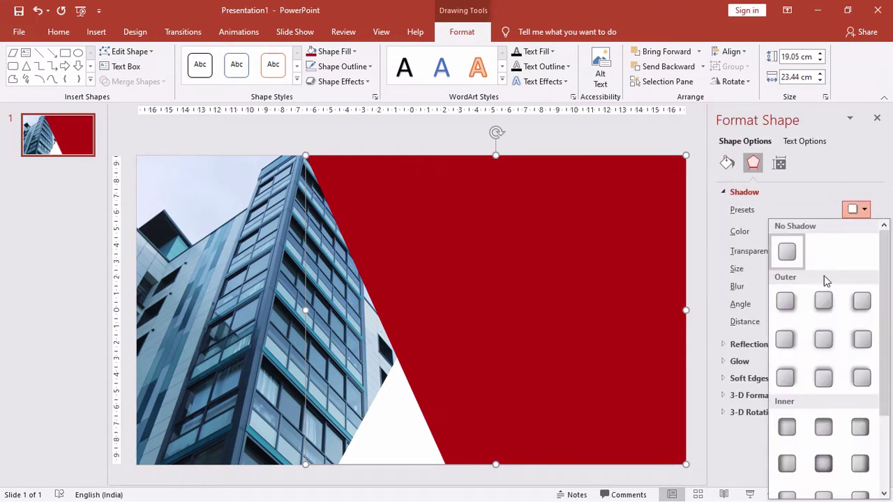
click(824, 343)
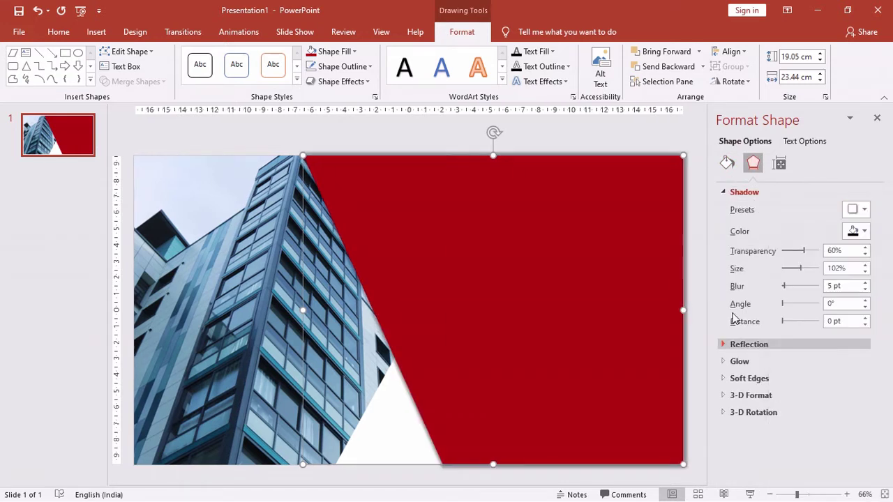
Give the white bottom triangle an Inner shadow preset.
click(387, 409)
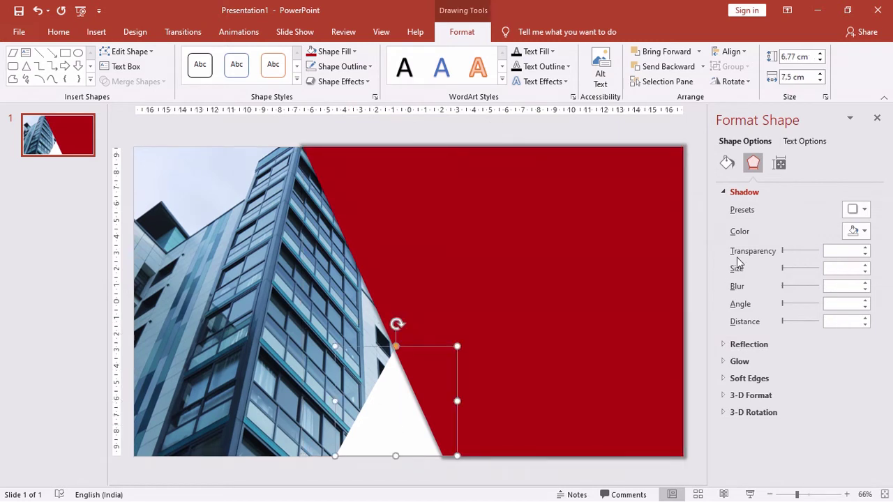
click(856, 209)
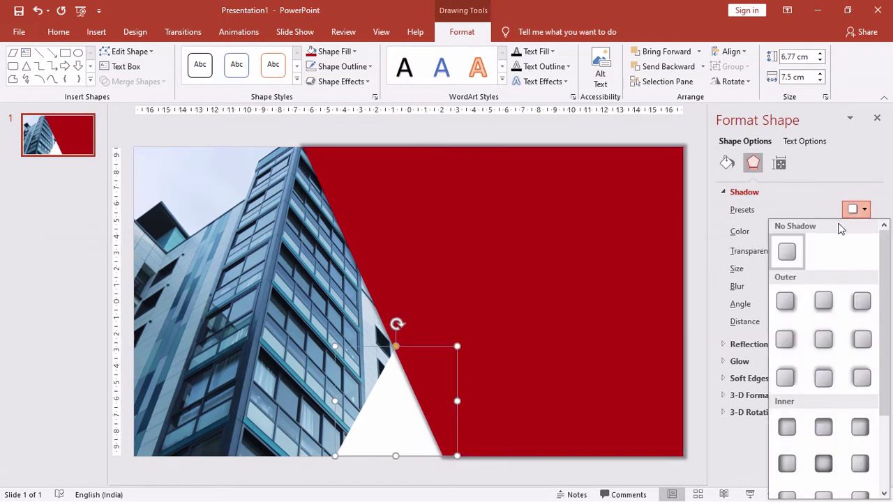
click(823, 464)
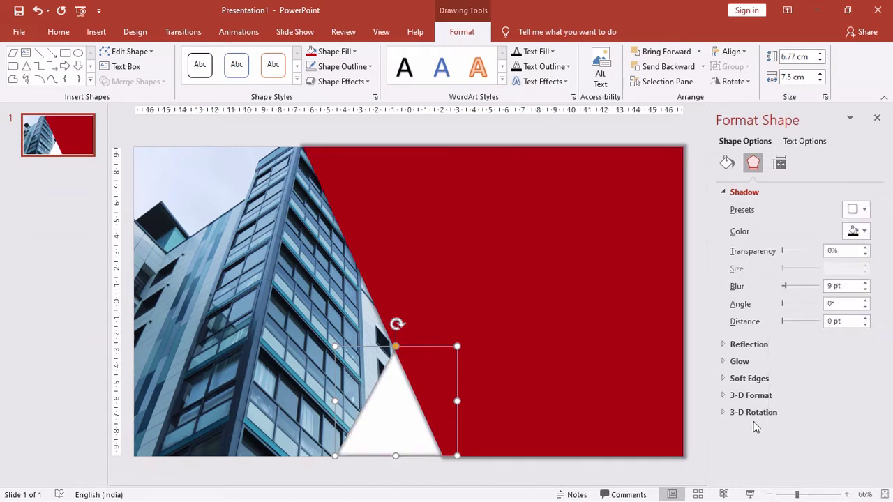
click(855, 209)
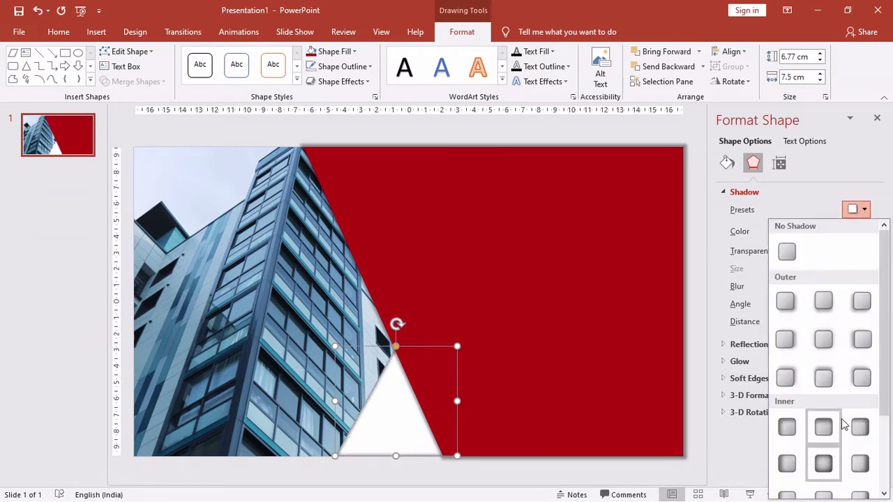
click(865, 465)
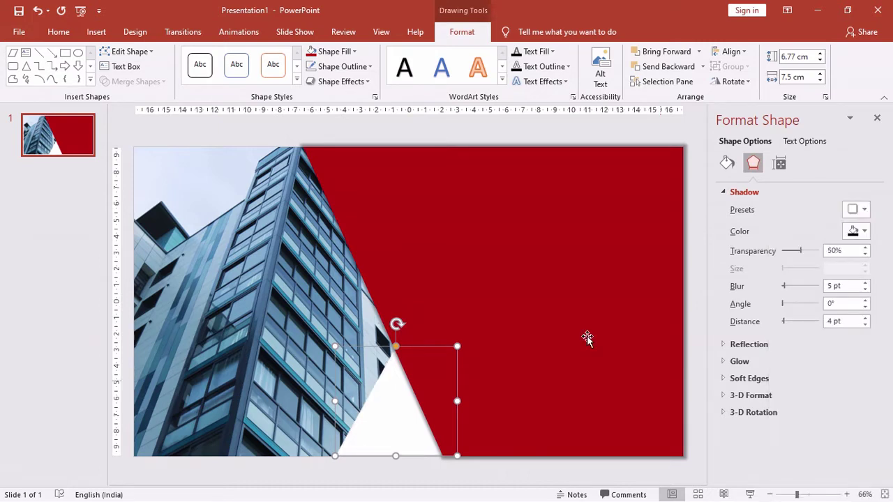
click(377, 307)
key(Escape)
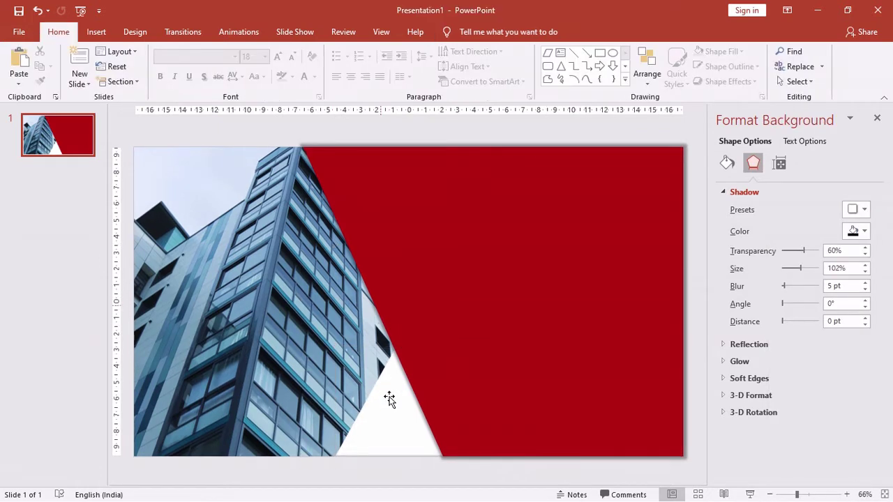
Duplicate the bottom white triangle, rotate the copy to point down, and move it to the top edge.
click(390, 401)
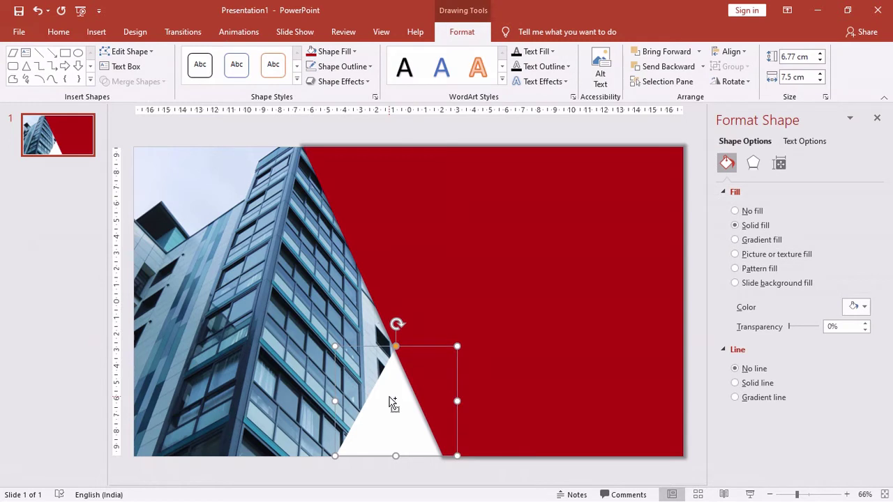
drag(389, 396, 246, 243)
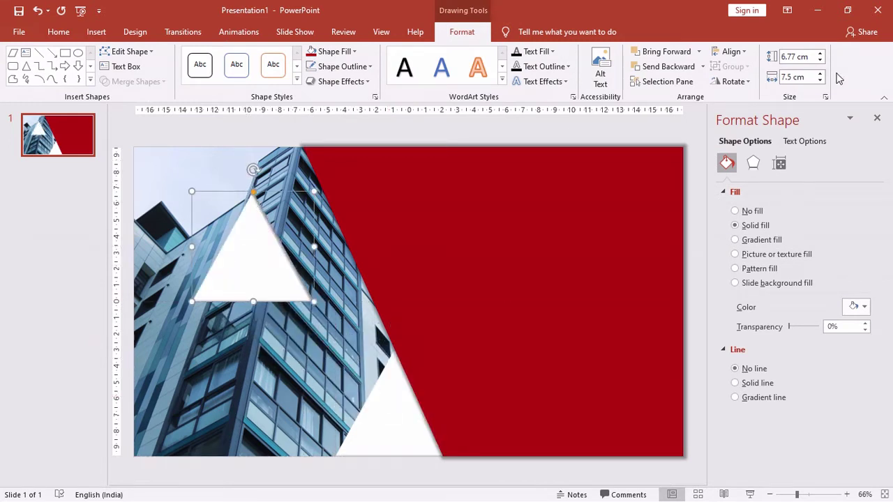
click(733, 82)
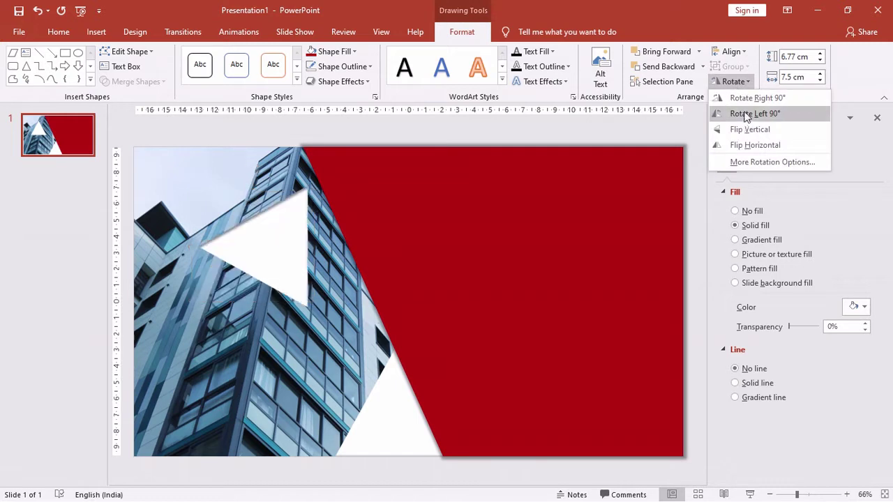
click(745, 114)
click(733, 82)
click(750, 113)
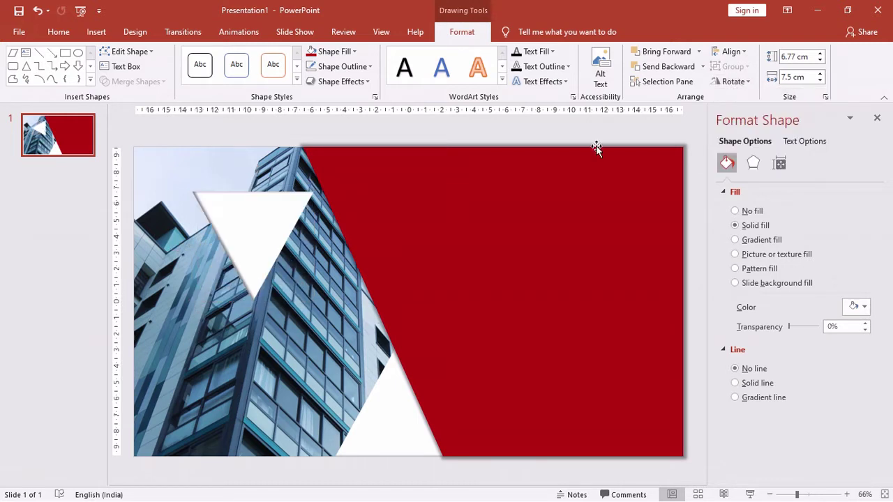
drag(288, 210, 319, 163)
Bring the top triangle in front of the red panel and slide it right against the diagonal edge.
right_click(319, 165)
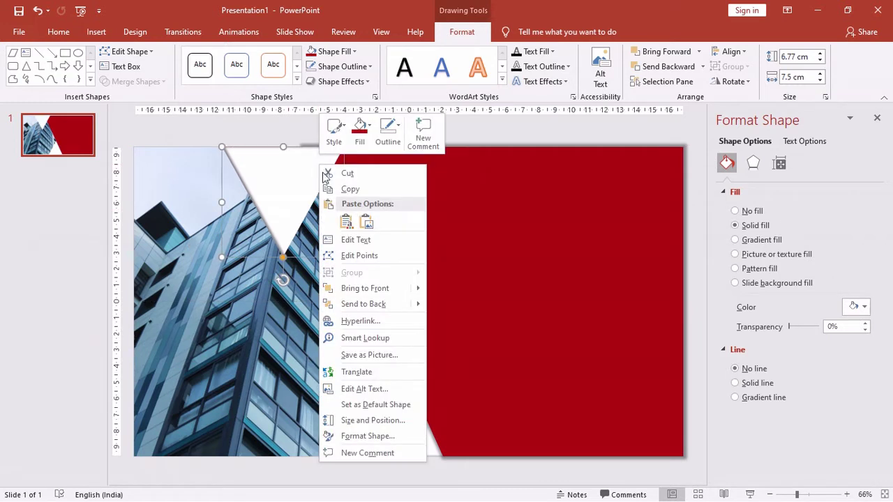
click(359, 302)
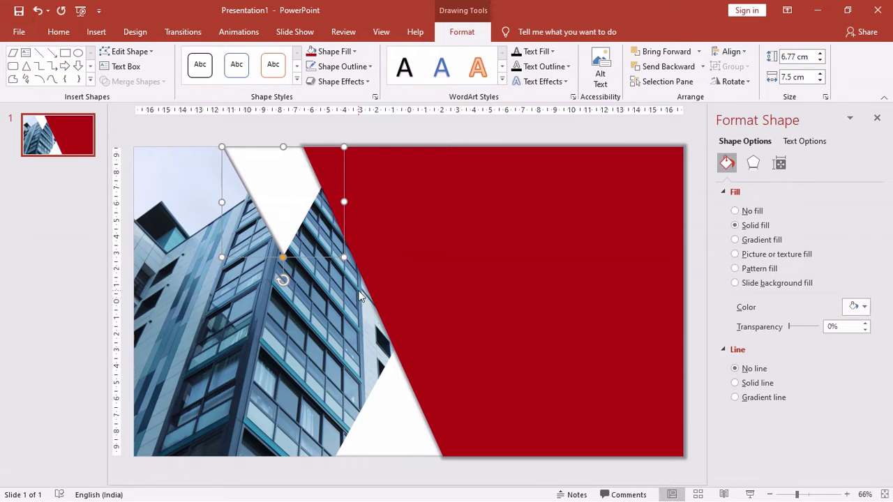
right_click(307, 181)
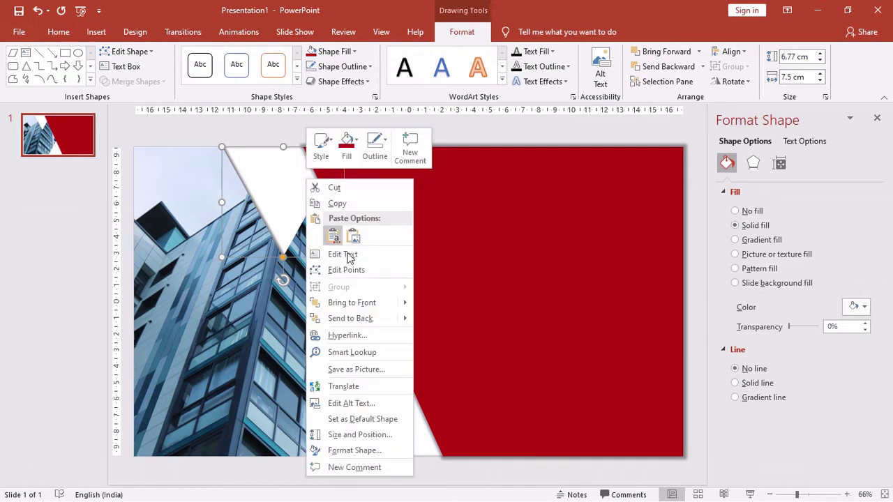
click(352, 307)
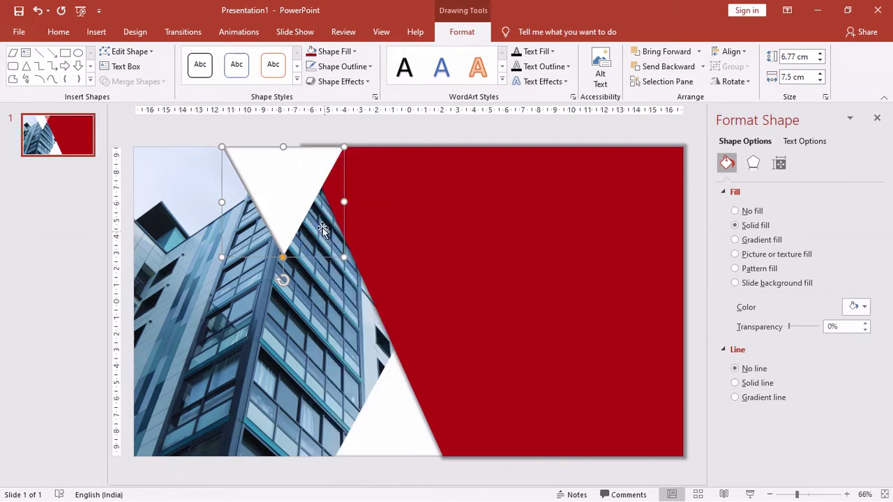
drag(275, 163, 349, 165)
click(252, 127)
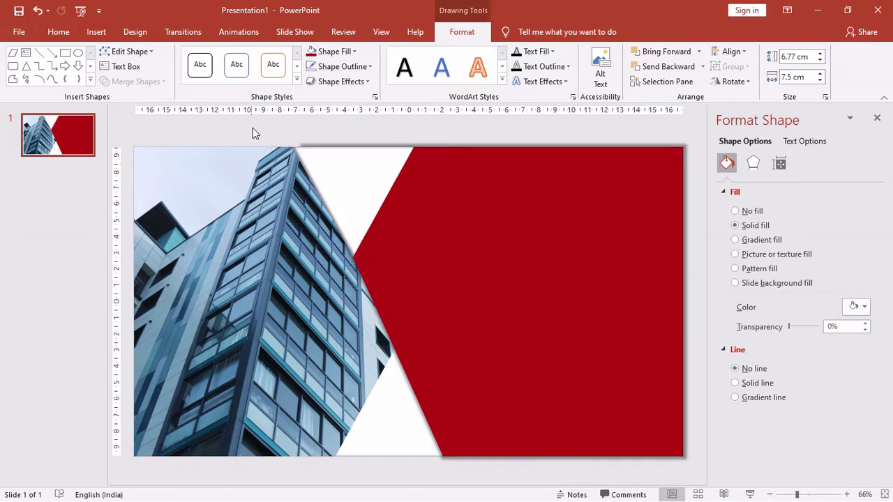
Browse the top triangle's shadow presets without applying any.
click(324, 161)
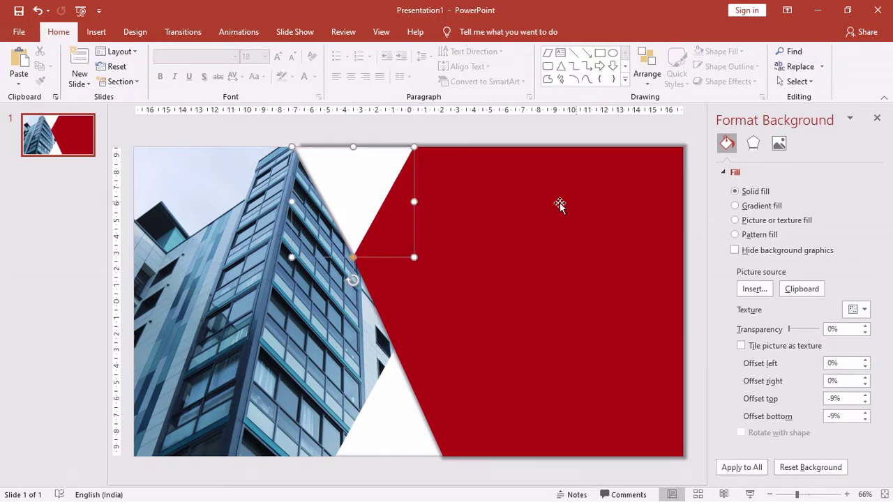
click(753, 163)
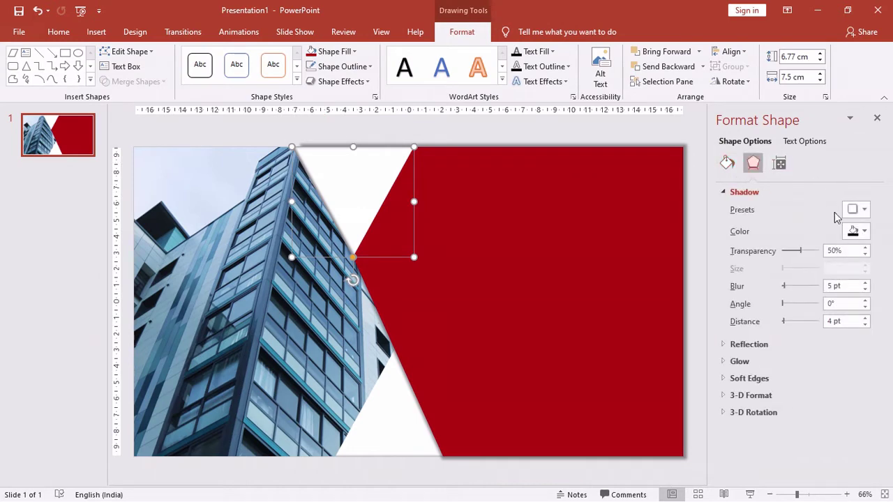
click(856, 210)
click(742, 248)
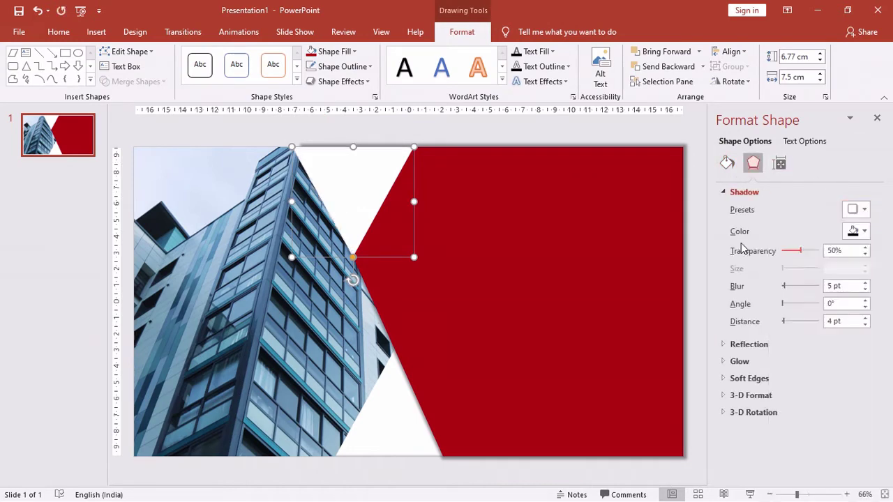
click(518, 131)
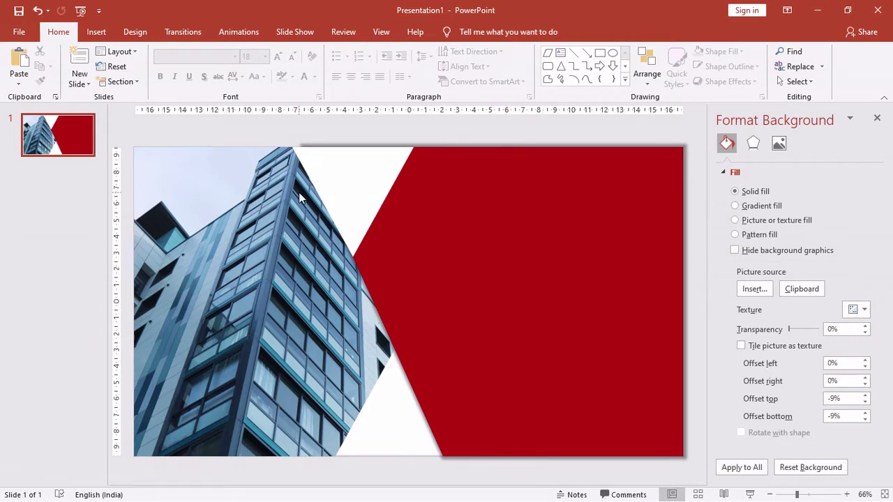
Set the top triangle's fill transparency to about 50%.
click(381, 410)
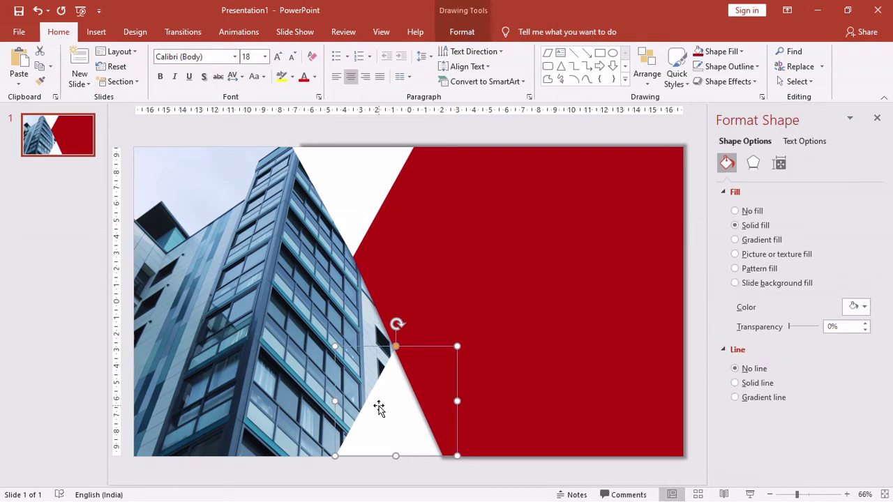
click(332, 187)
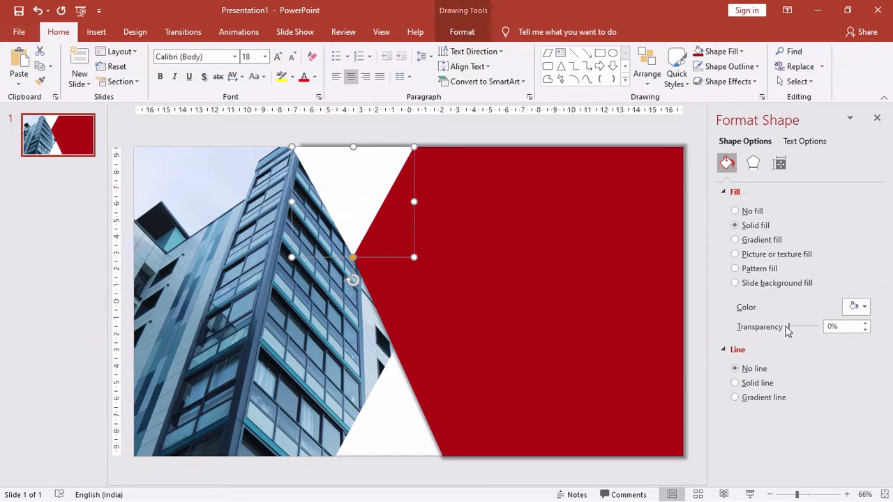
drag(791, 327, 806, 328)
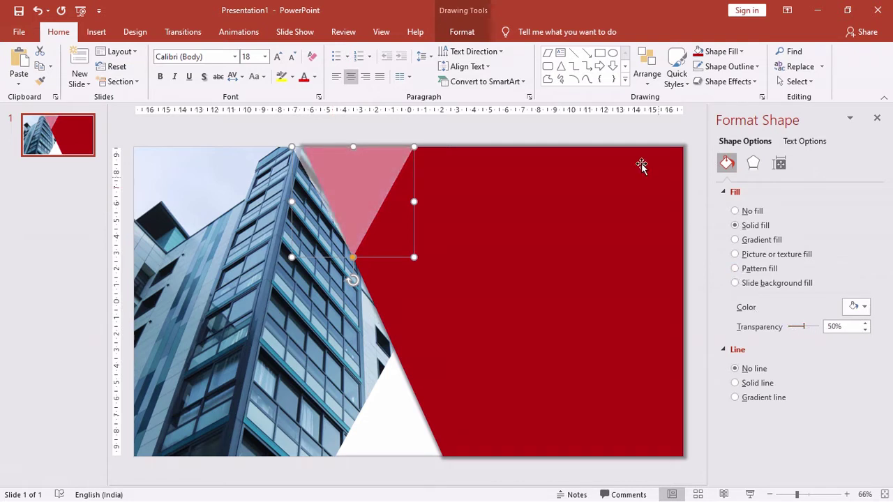
click(610, 141)
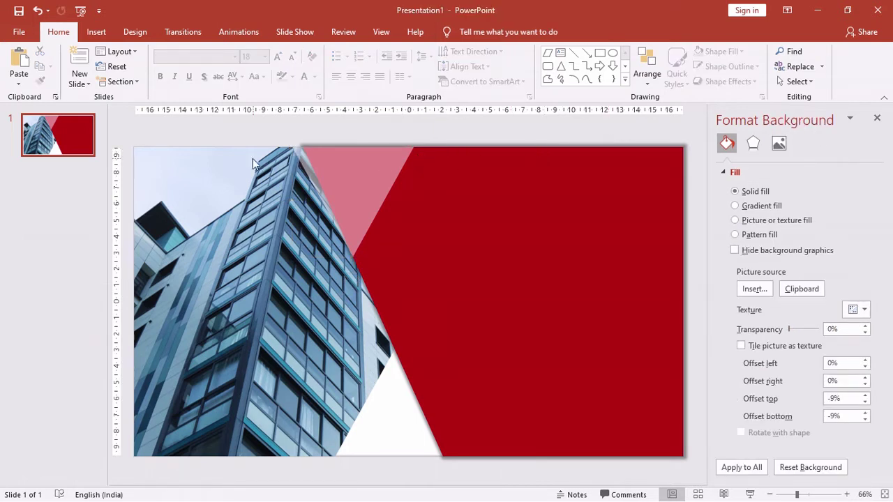
Draw a rectangle over the left half of the slide and send it to the back.
click(97, 32)
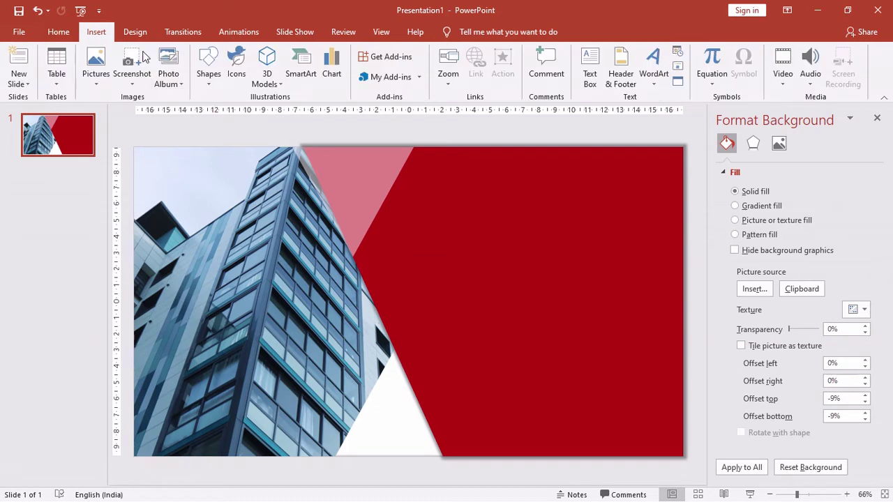
click(209, 67)
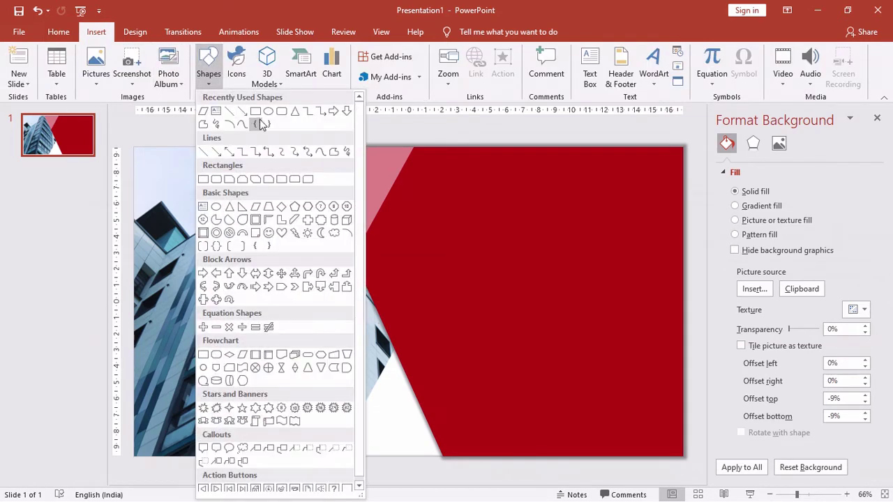
click(256, 114)
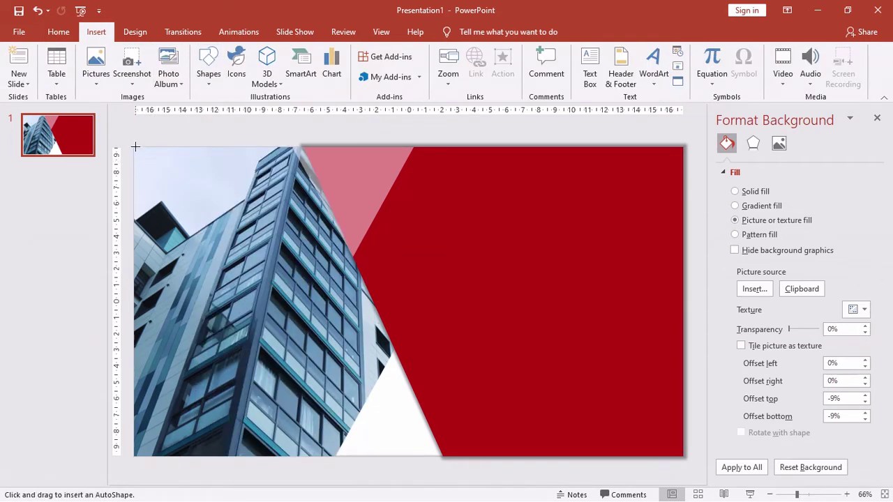
mouse_move(134, 147)
mouse_down()
mouse_move(241, 287)
mouse_move(363, 393)
mouse_move(417, 488)
mouse_move(395, 459)
mouse_up()
right_click(306, 307)
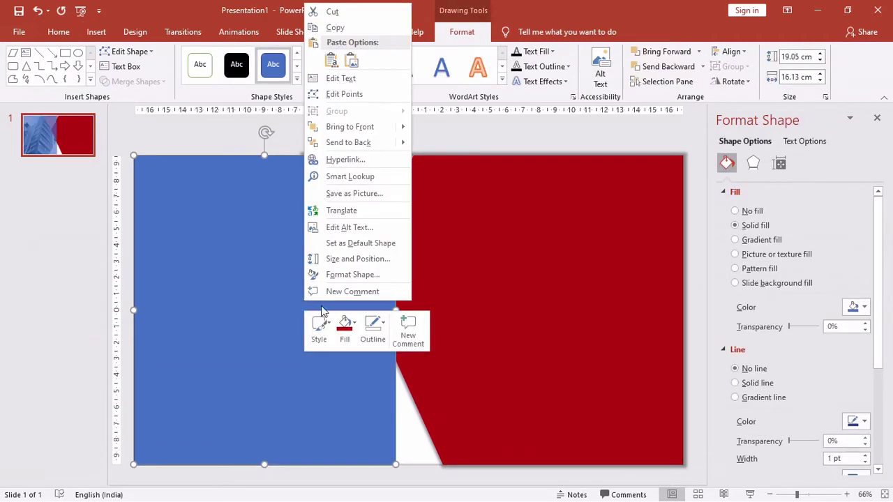
click(348, 142)
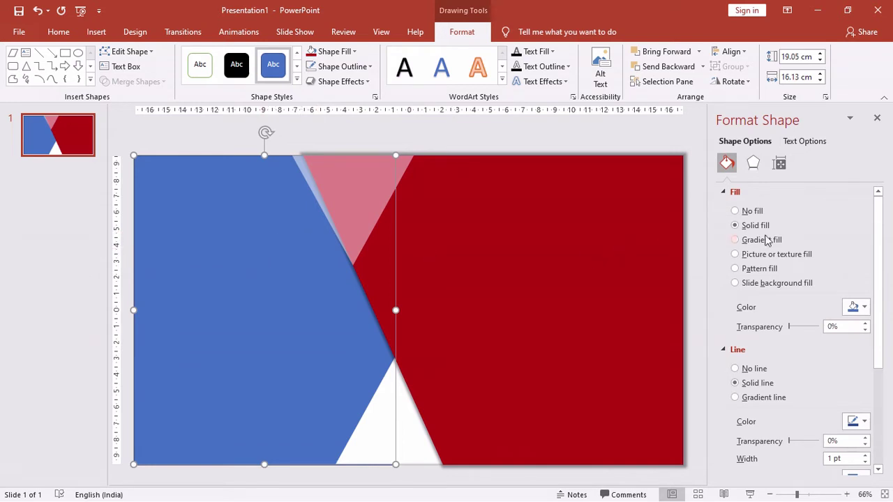
Fill the rectangle with the dark red and set its transparency to 61%.
click(856, 309)
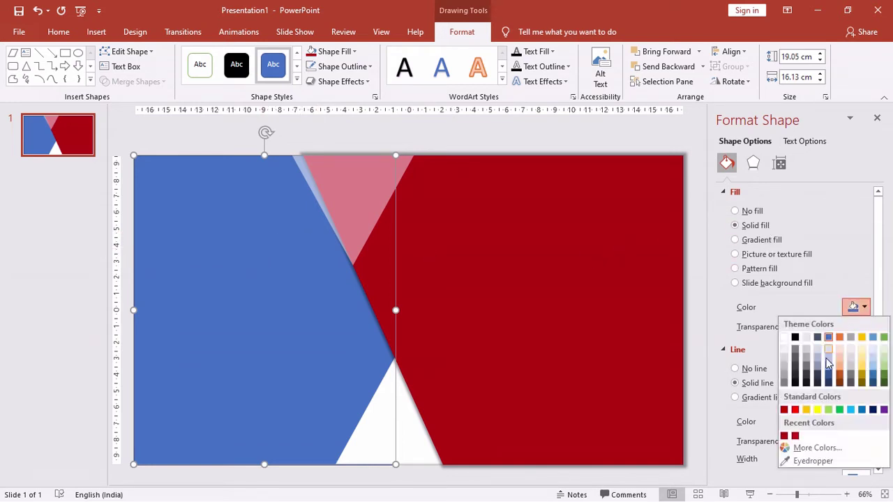
click(785, 436)
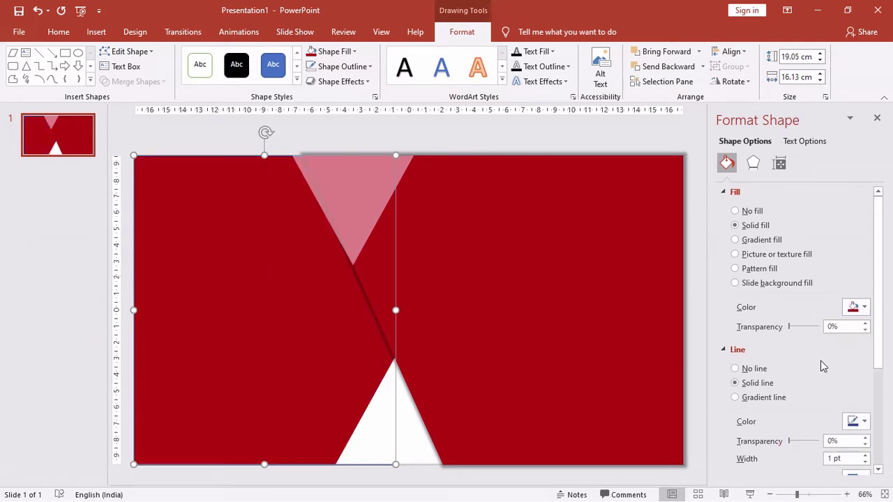
drag(791, 329, 801, 332)
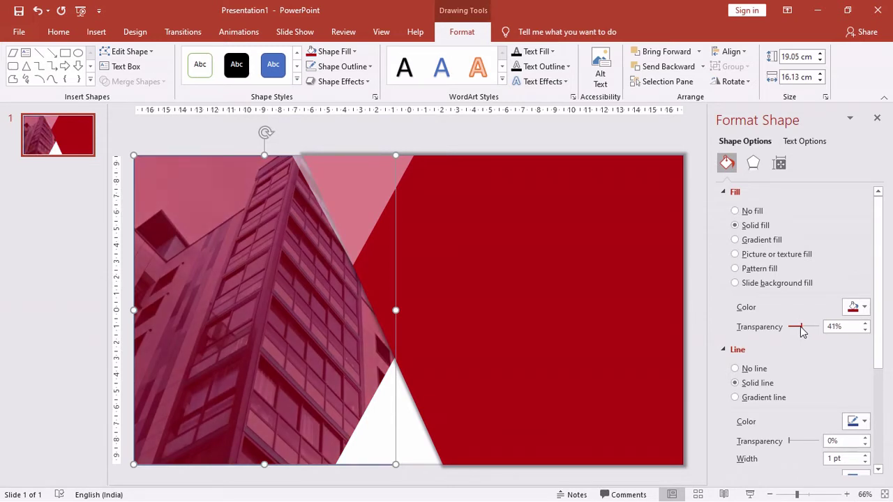
scroll(458, 132, down, 1)
click(458, 132)
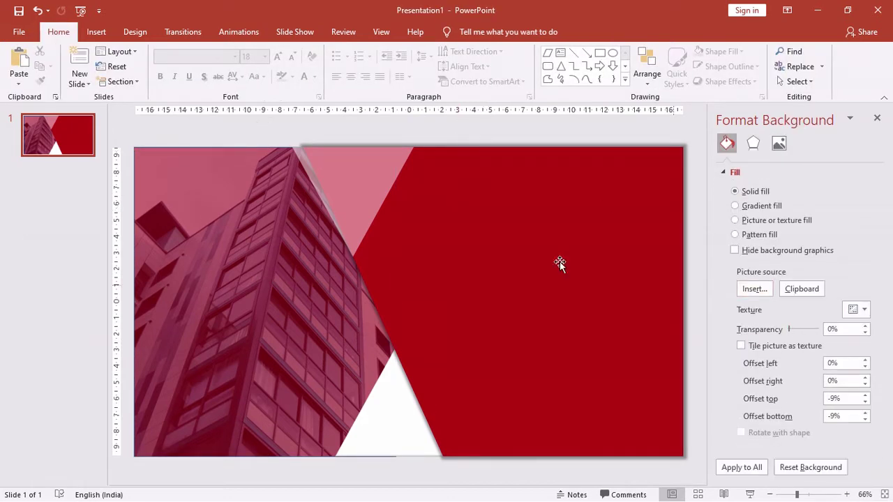
click(256, 279)
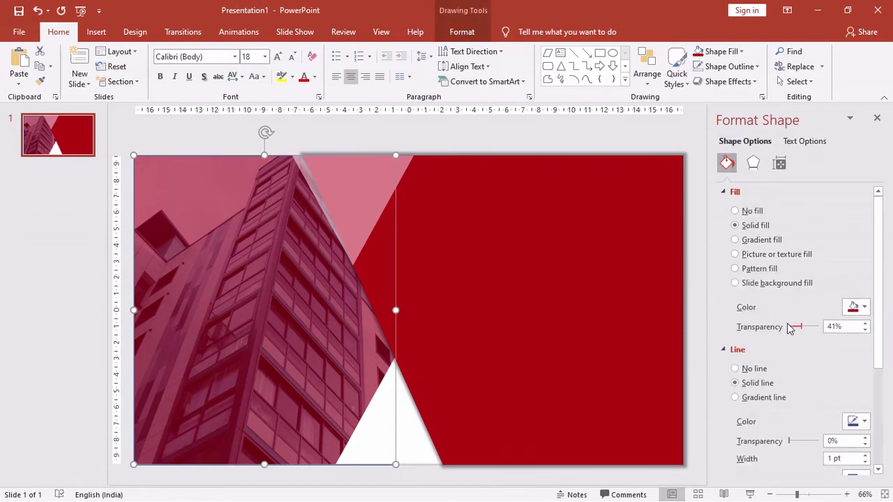
drag(800, 332, 806, 328)
click(362, 152)
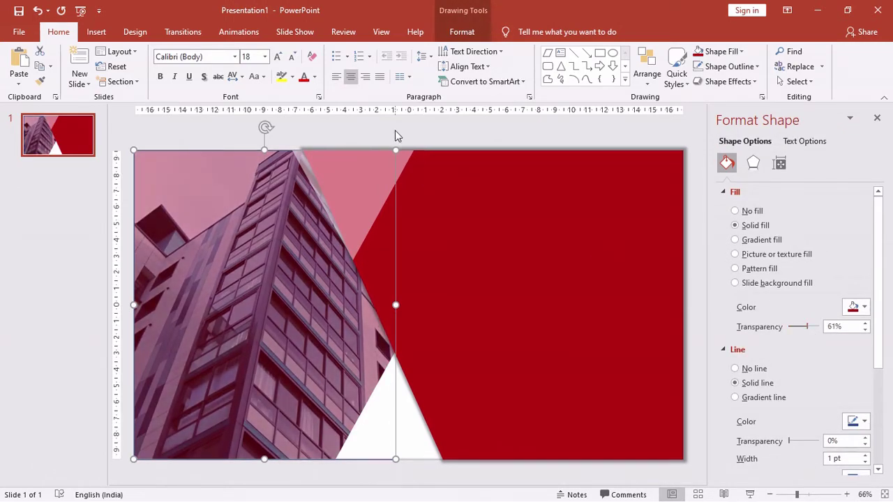
Nudge the pink top triangle slightly to the right.
click(336, 169)
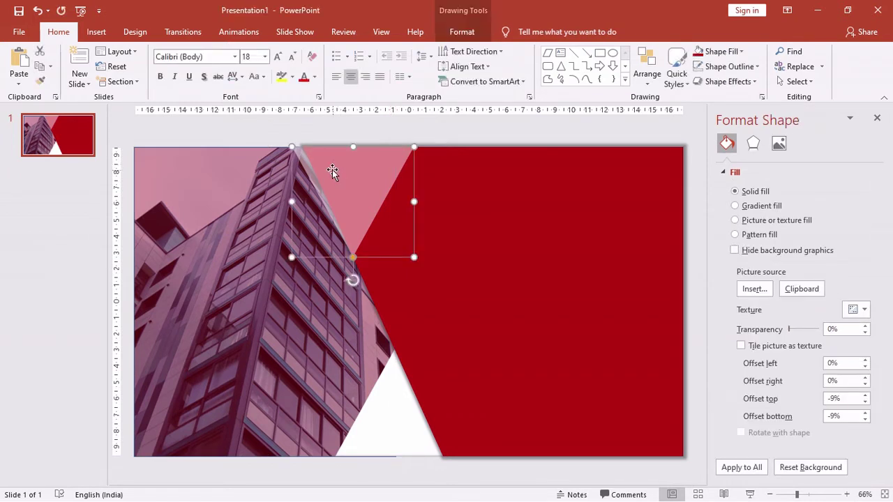
drag(337, 170, 339, 172)
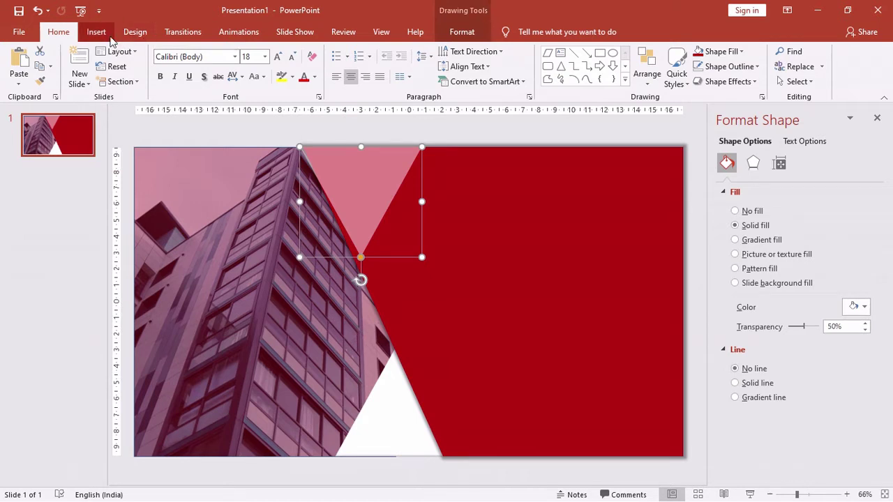
click(462, 31)
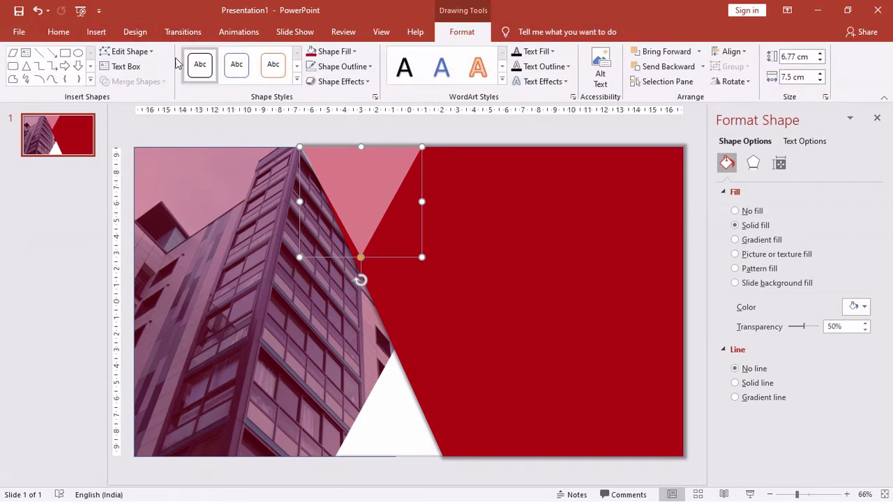